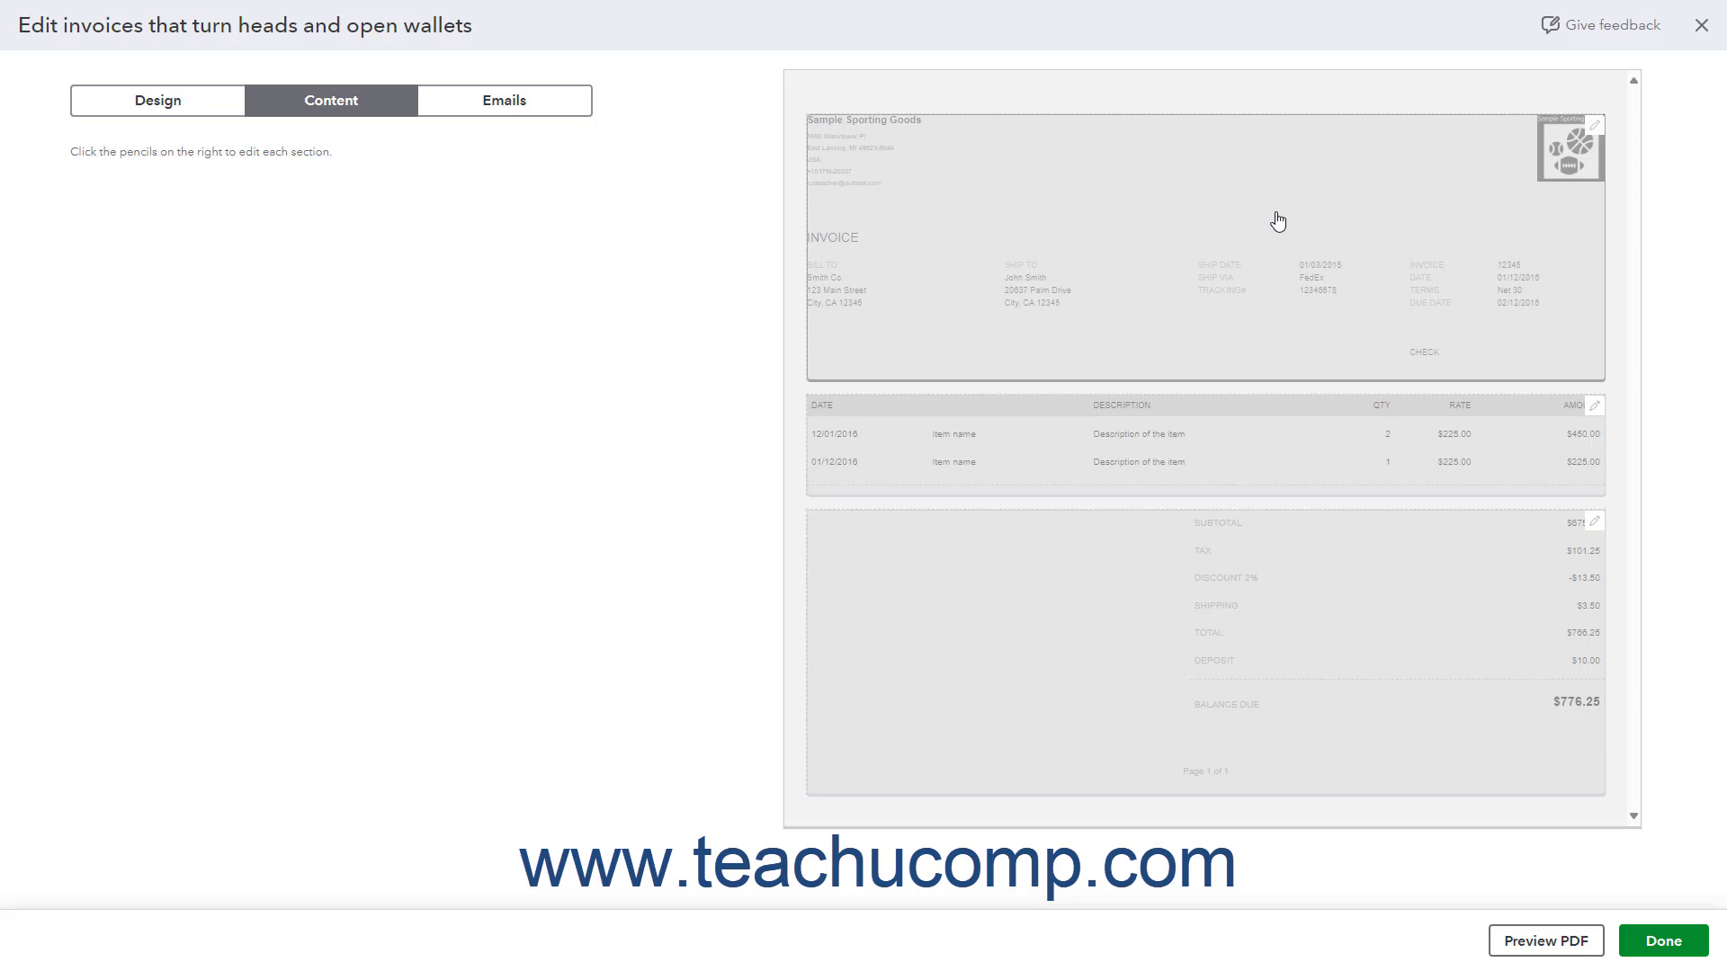
Open the invoice's header section for editing and examine its company info, form and display settings, including the expanded address fields.
click(1277, 222)
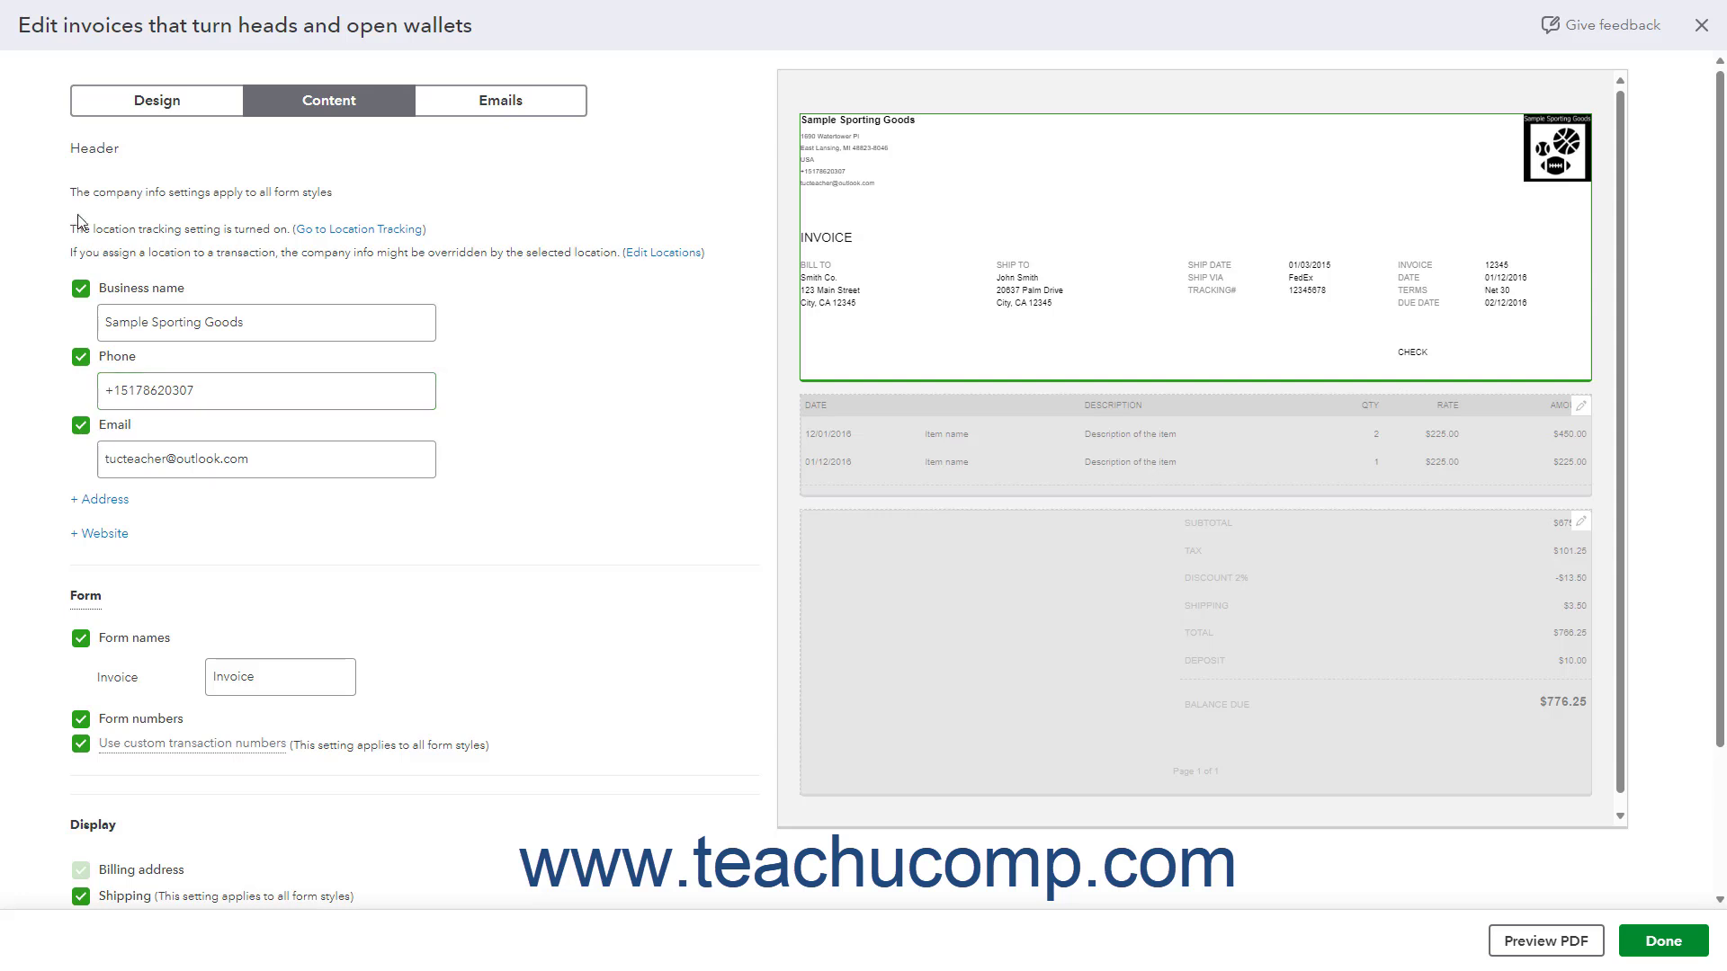
click(97, 161)
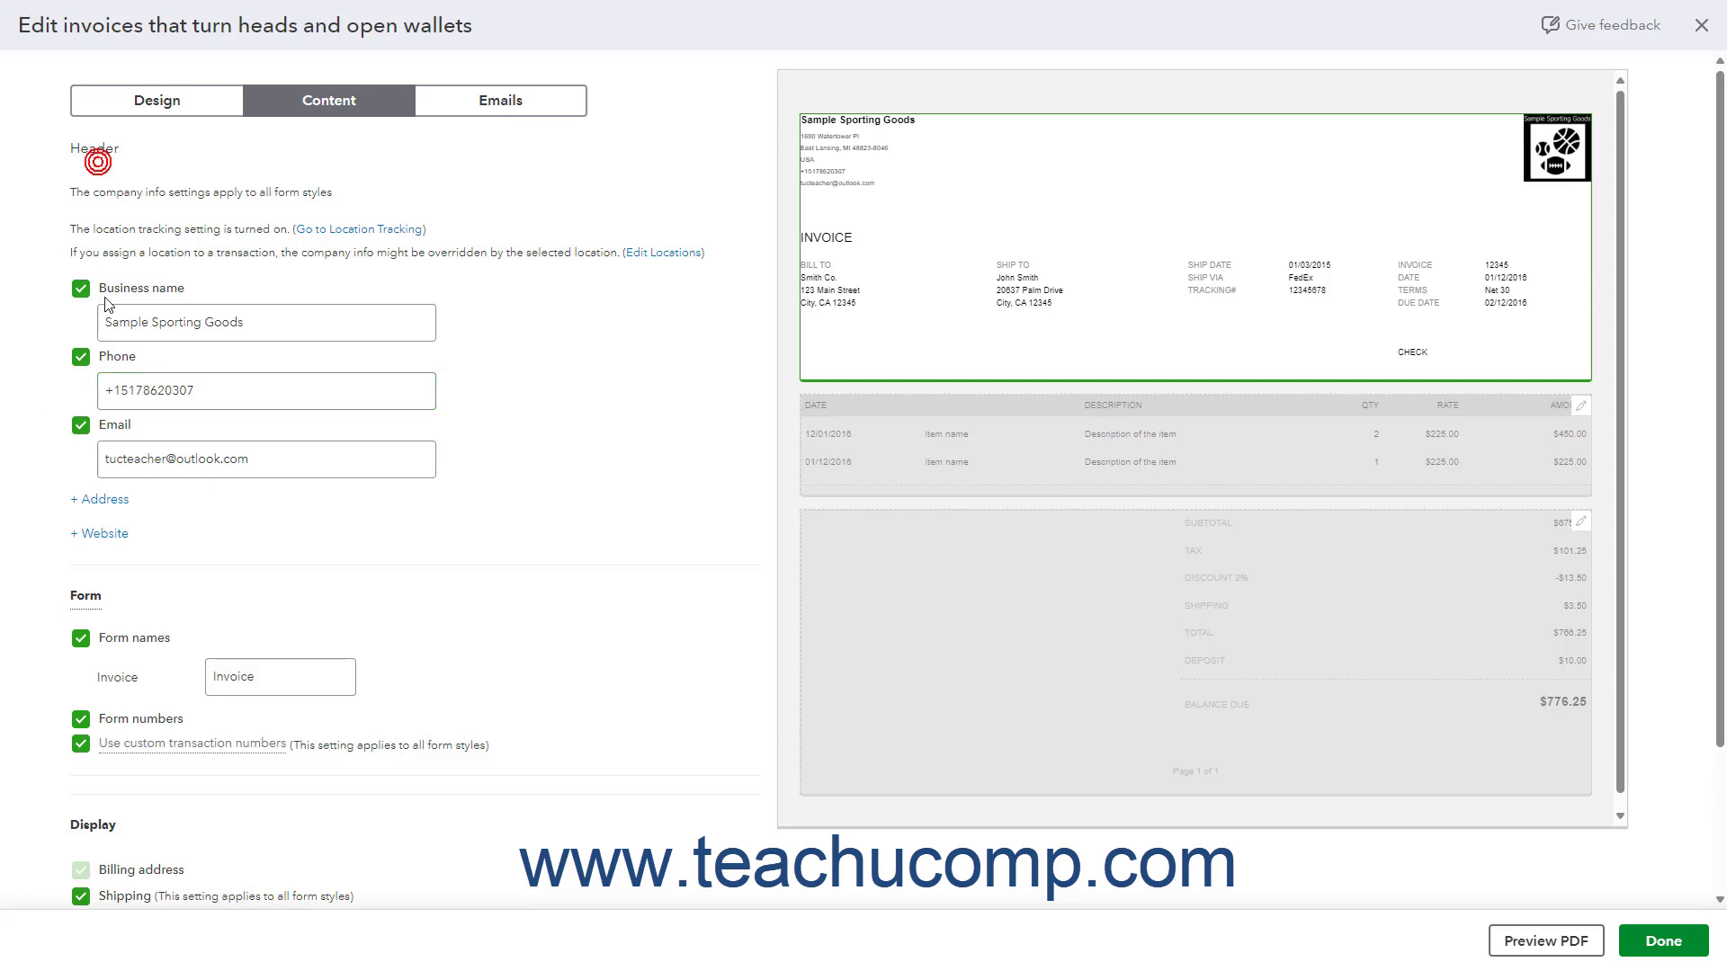
click(157, 599)
scroll(285, 639, down, 2)
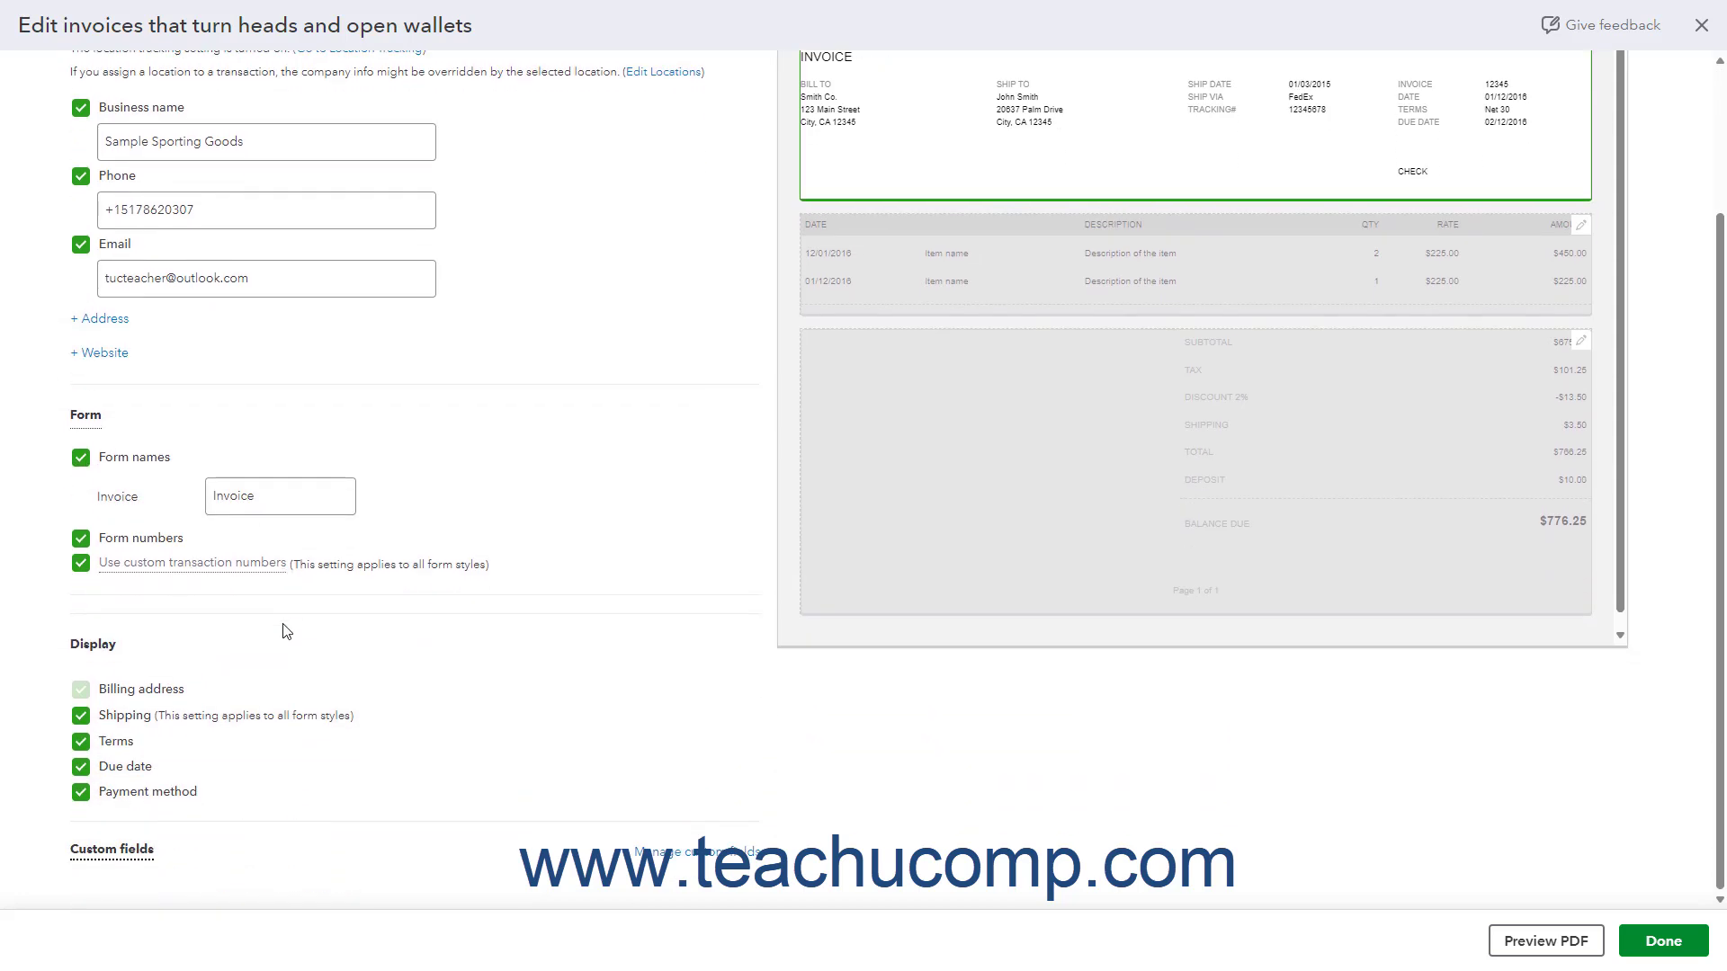
scroll(282, 630, up, 2)
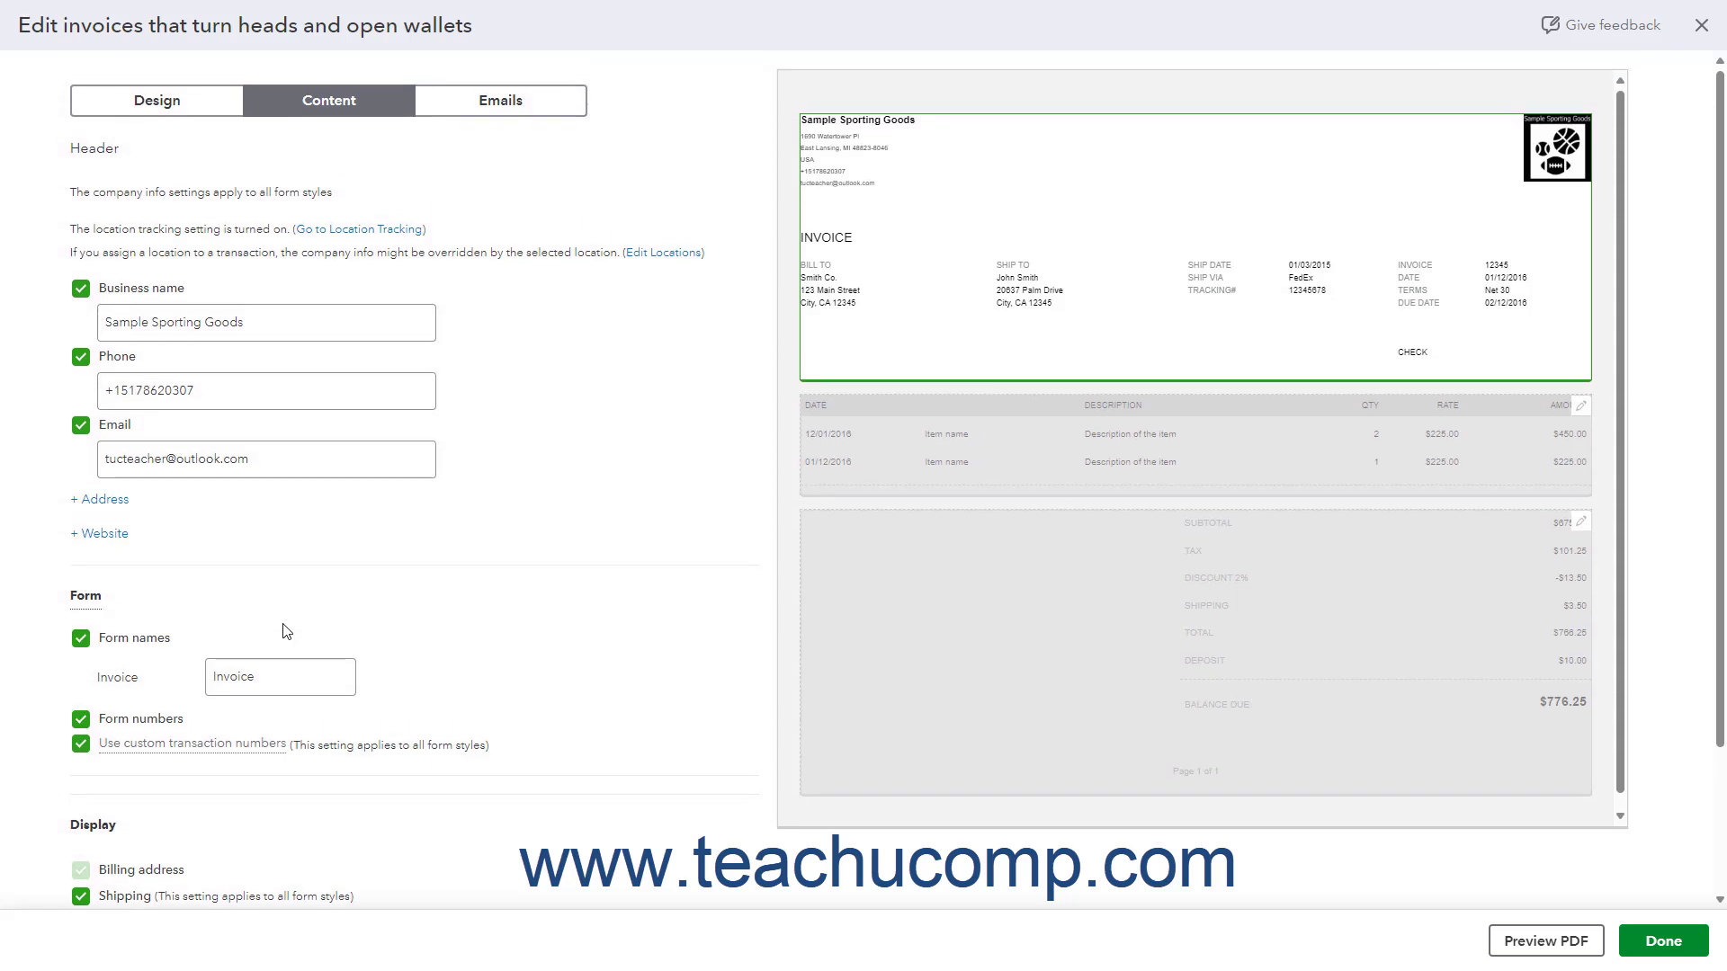
click(123, 509)
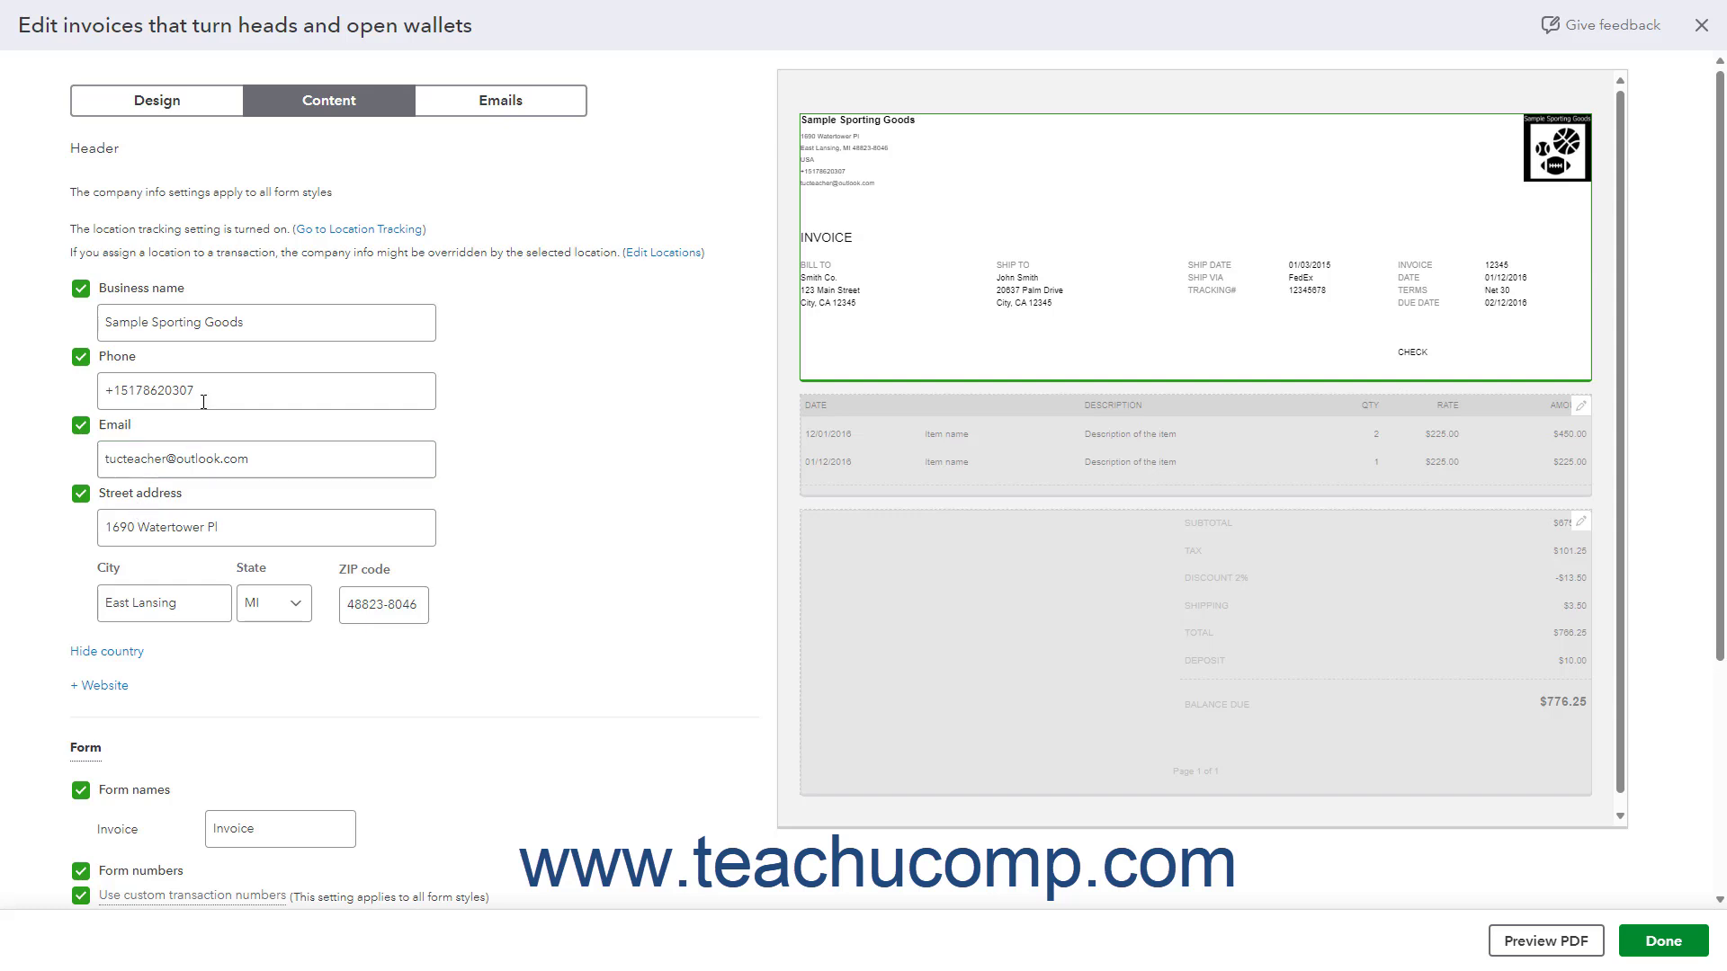
click(262, 329)
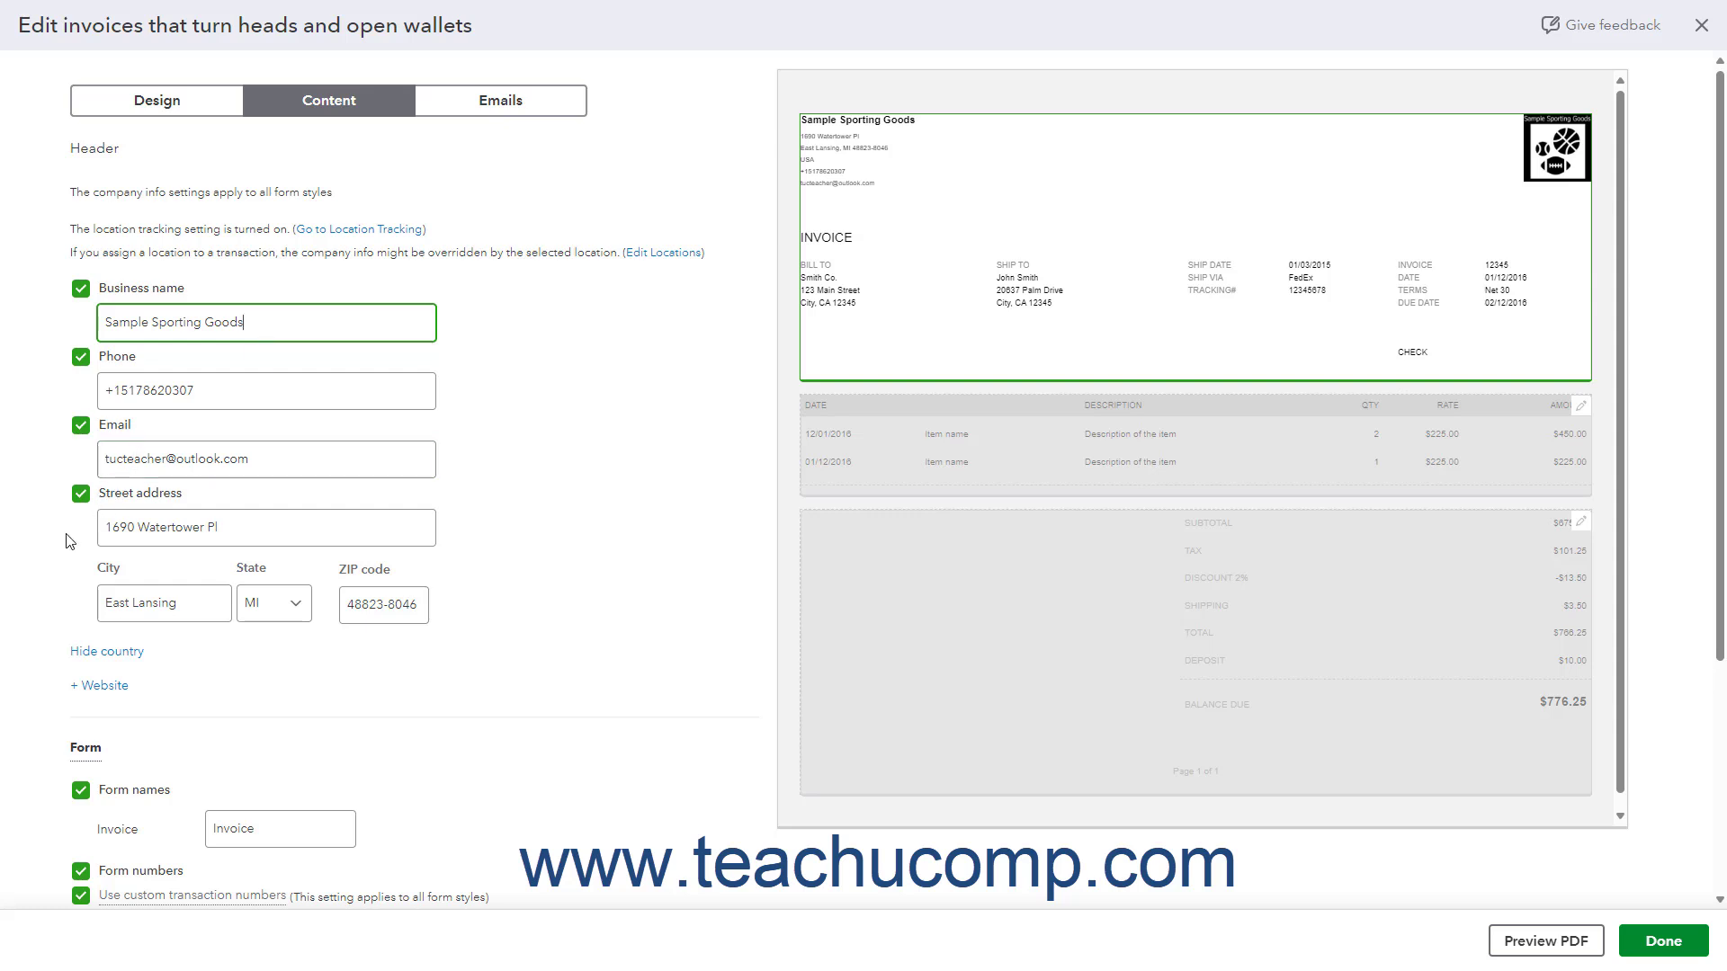
Open the invoice's activity table section for editing.
click(865, 460)
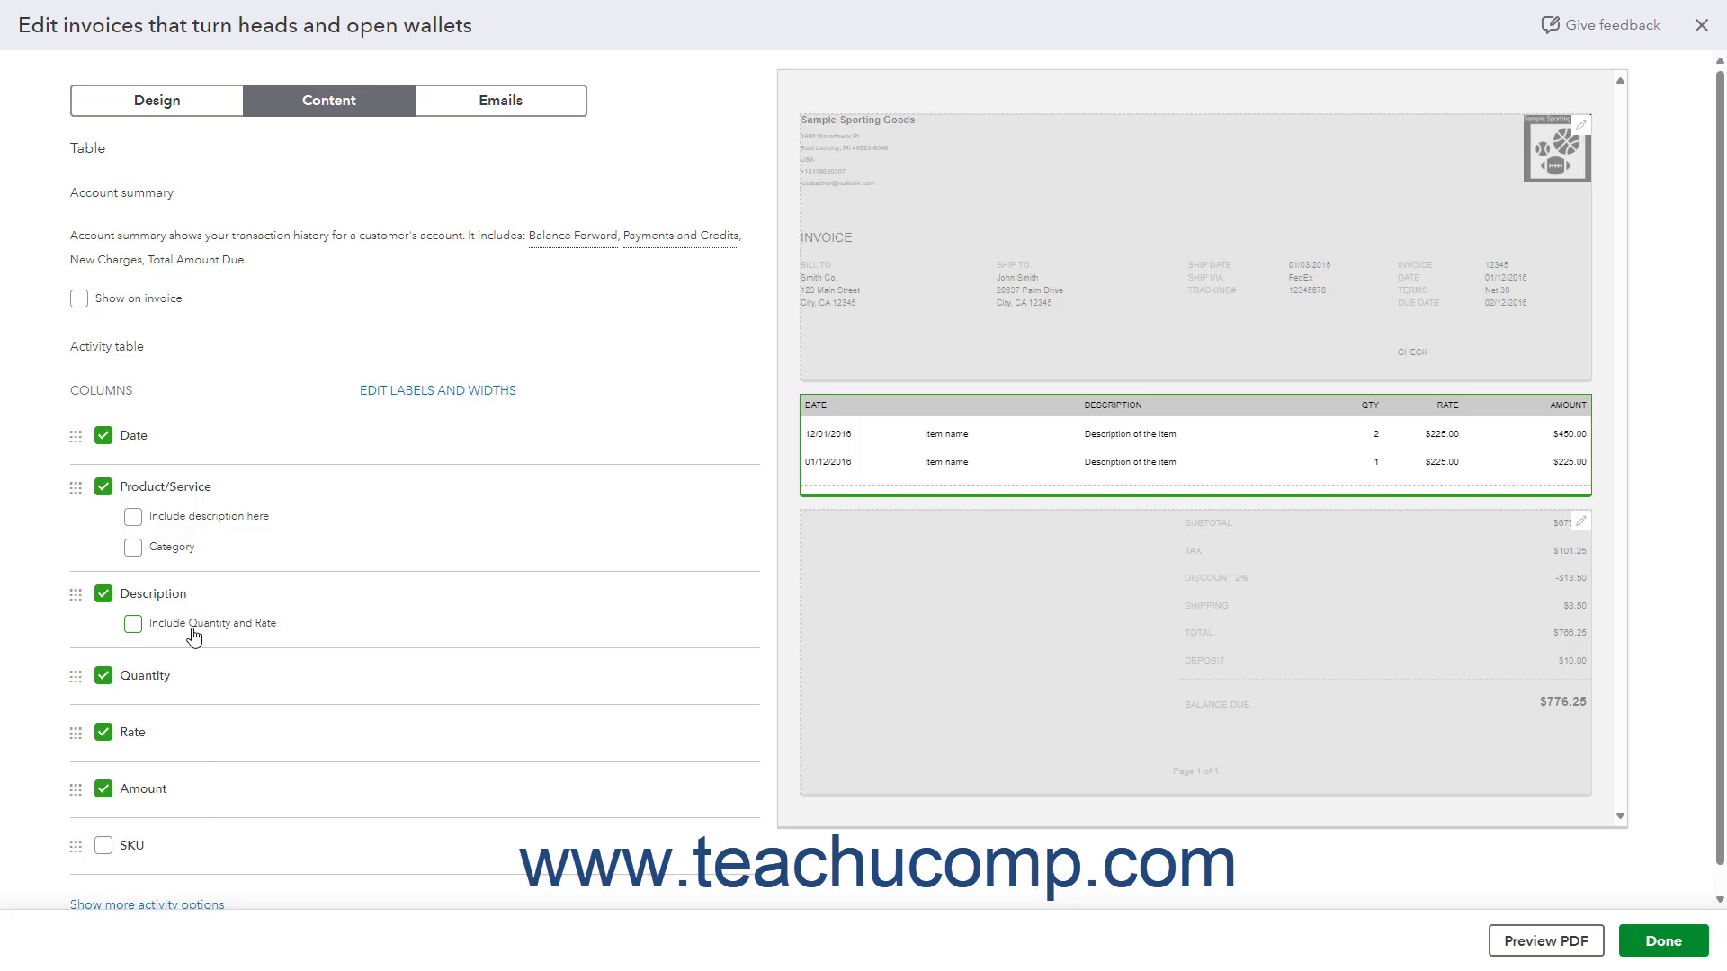
Toggle the Date column, Include description here, and Include Quantity and Rate options of the activity table, restoring each one.
click(105, 438)
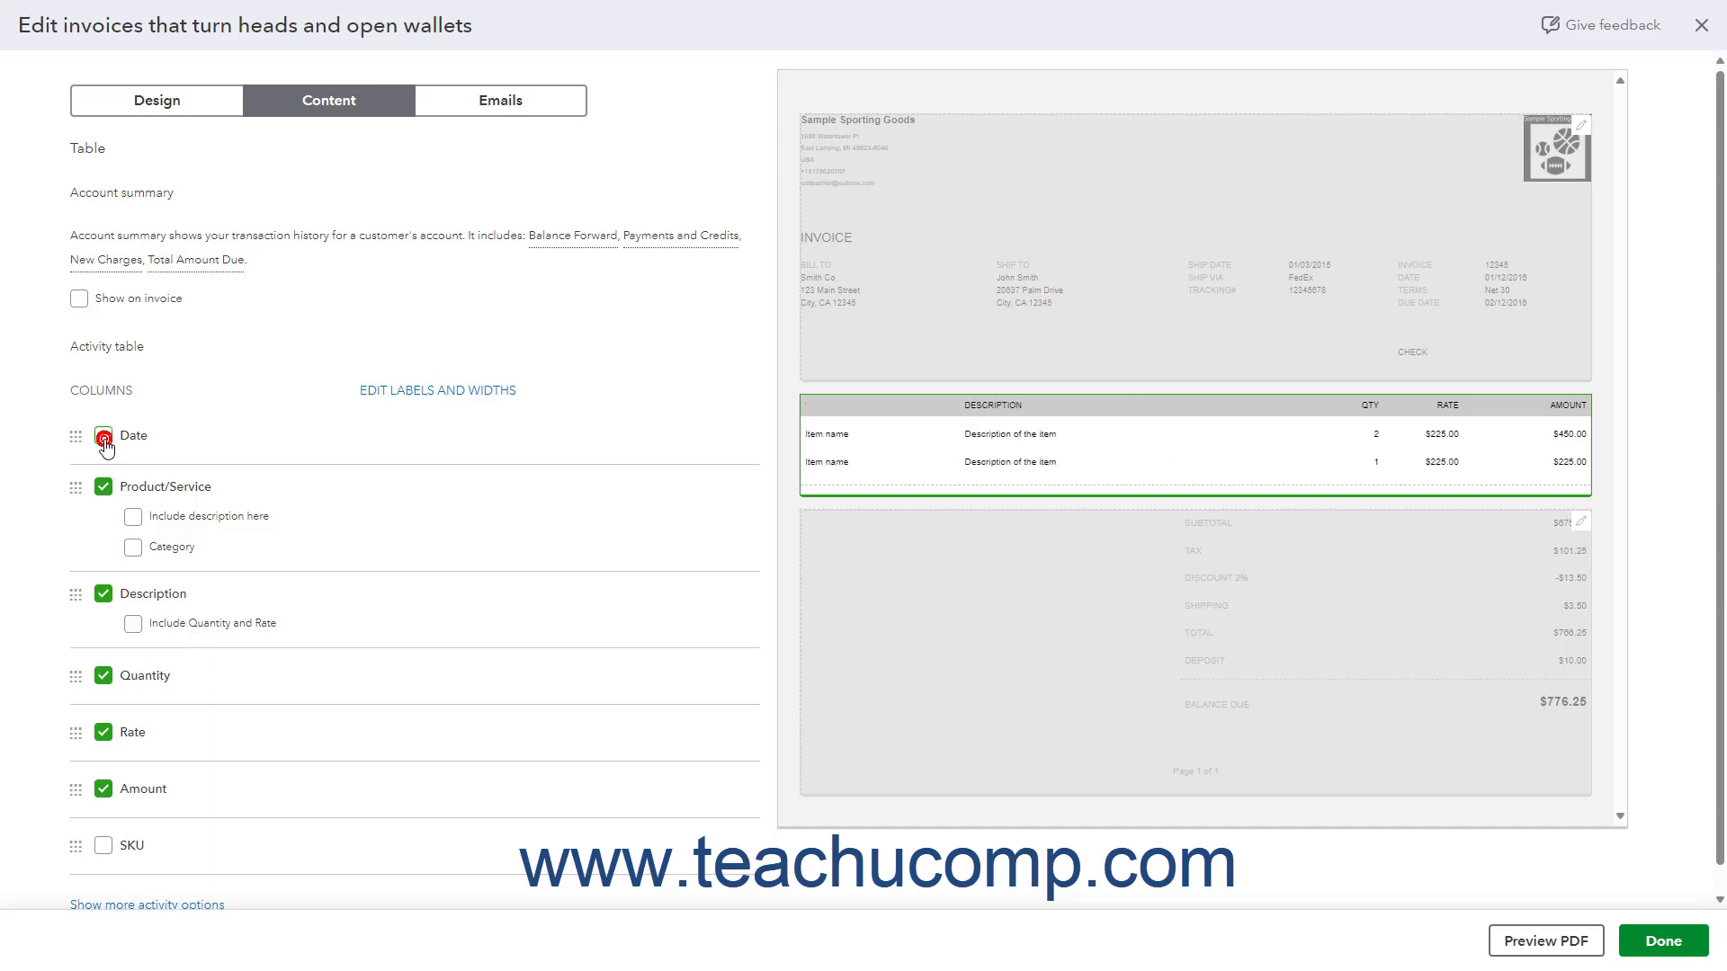
click(105, 438)
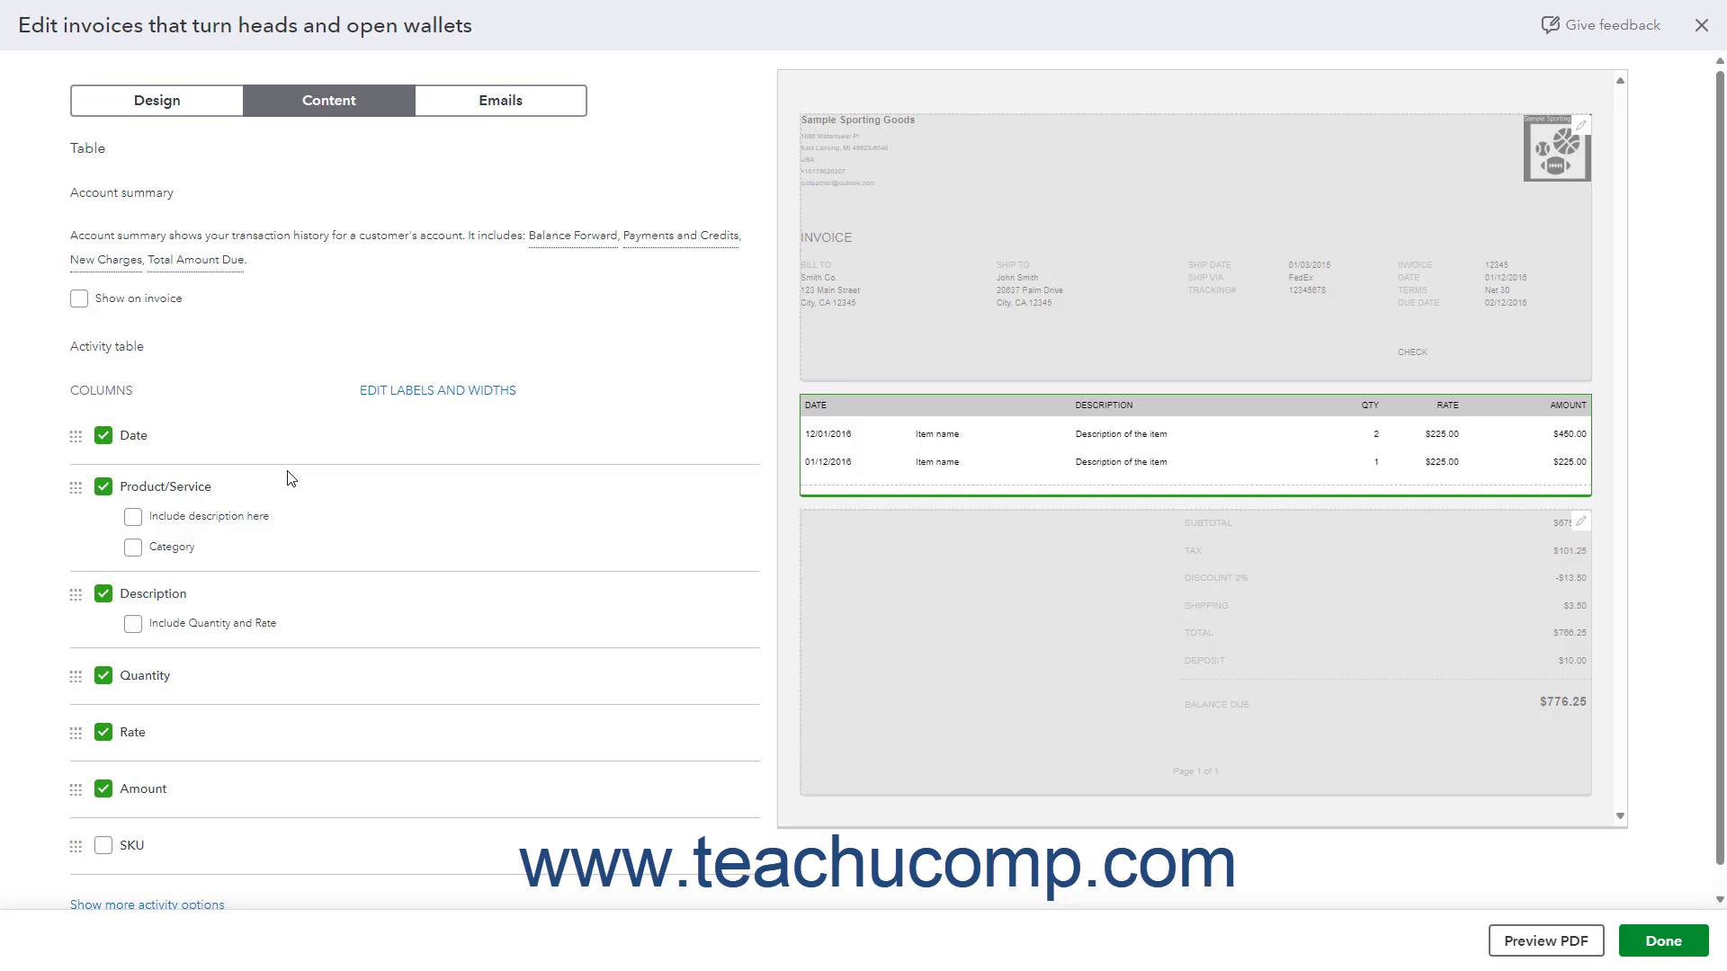
click(133, 518)
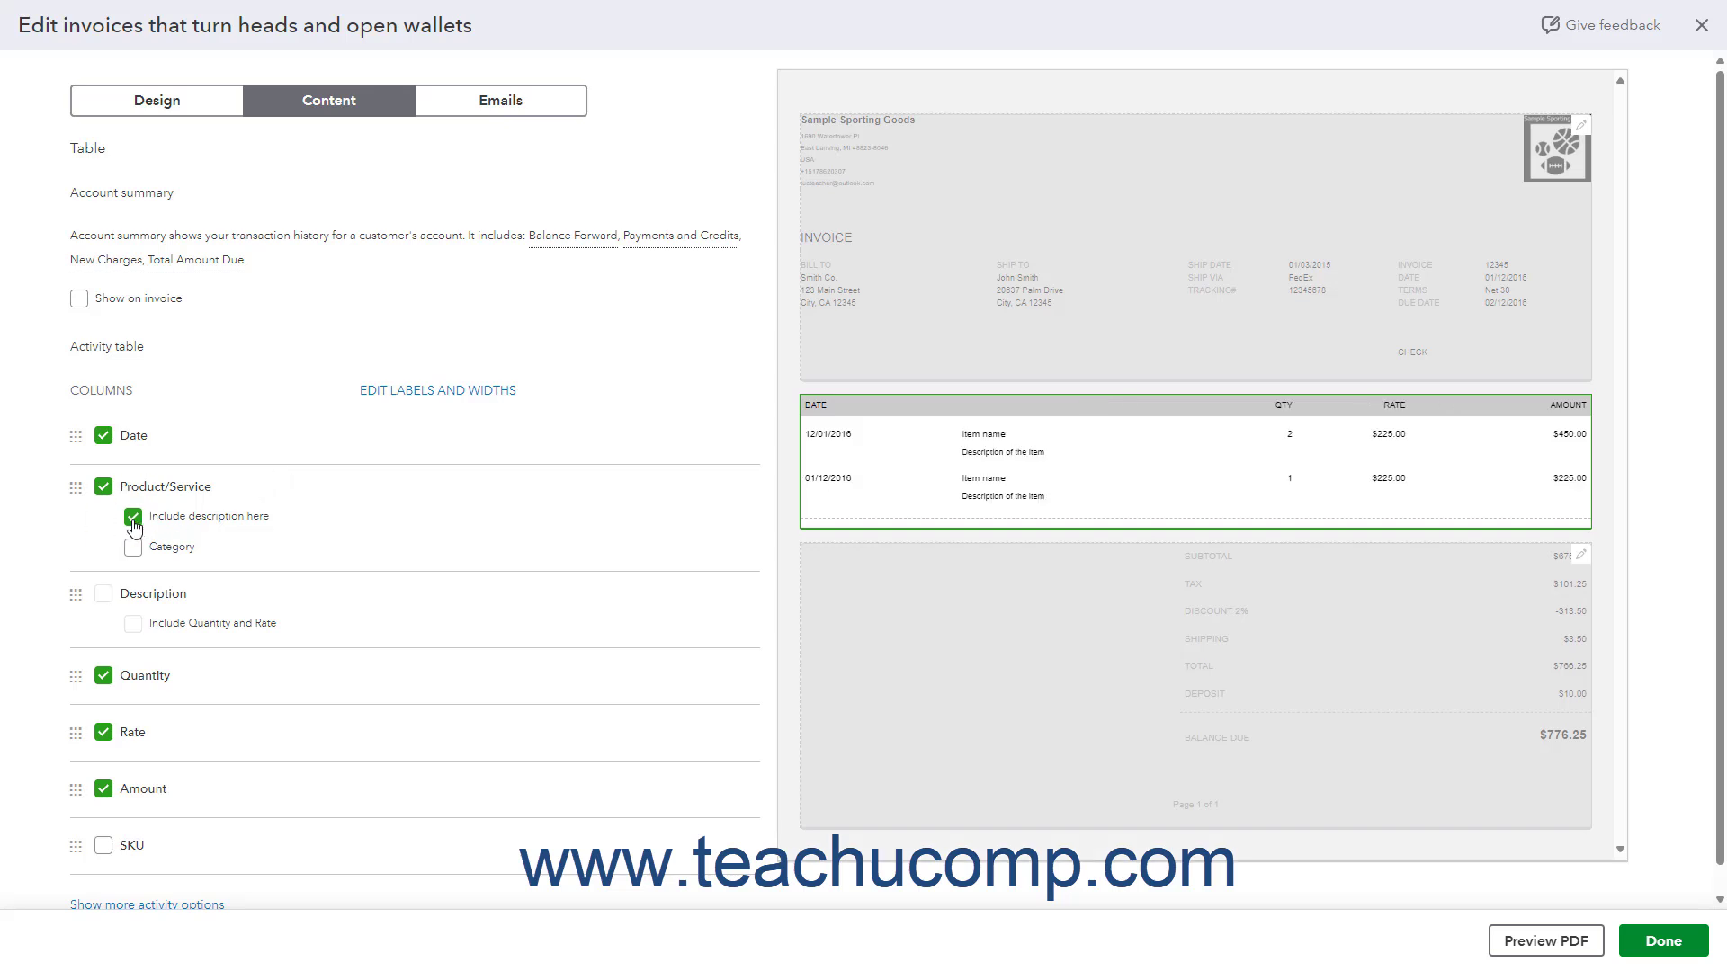
click(134, 518)
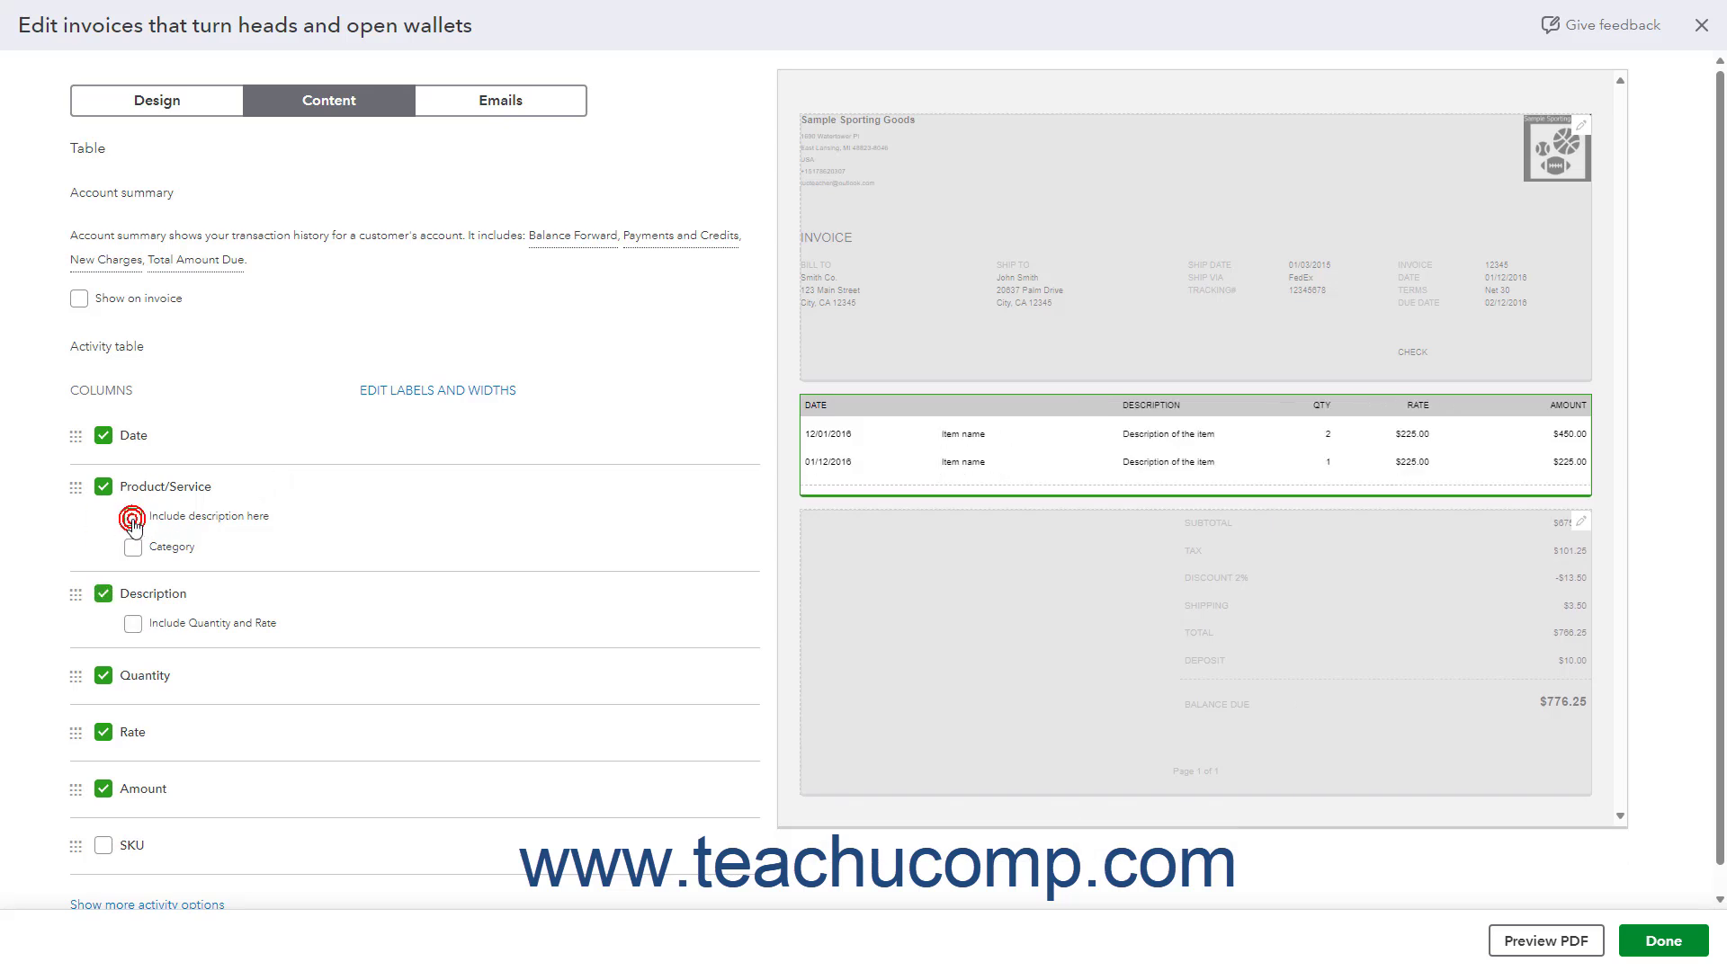
click(134, 622)
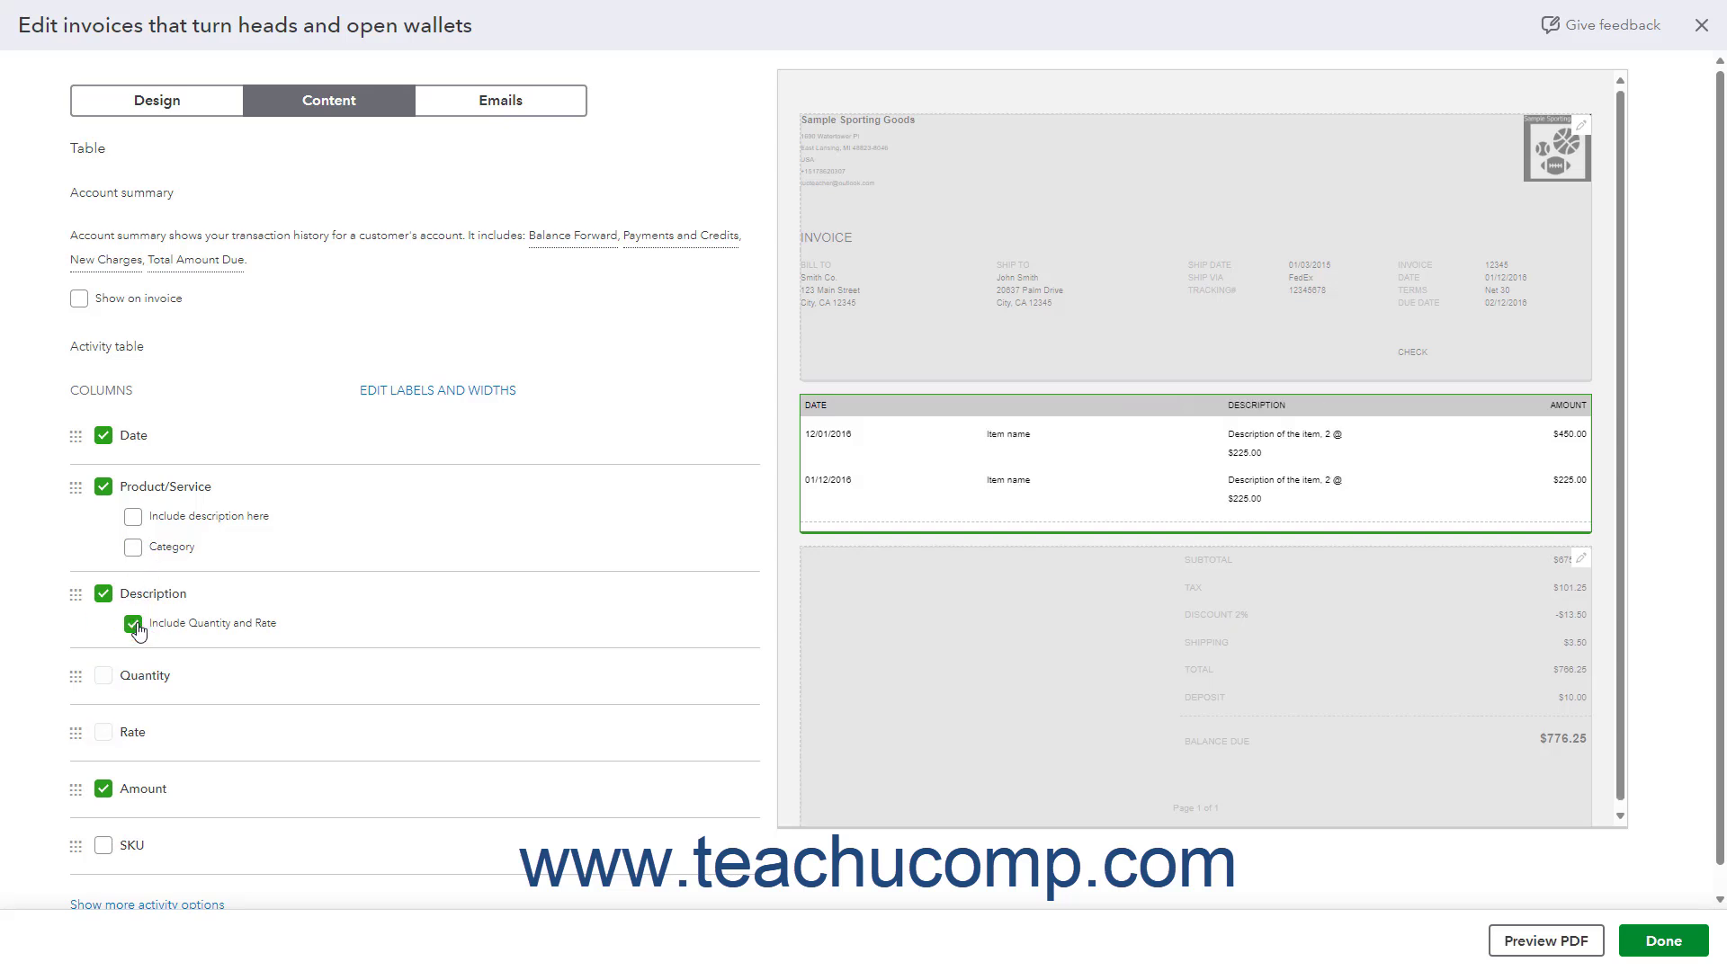
click(133, 624)
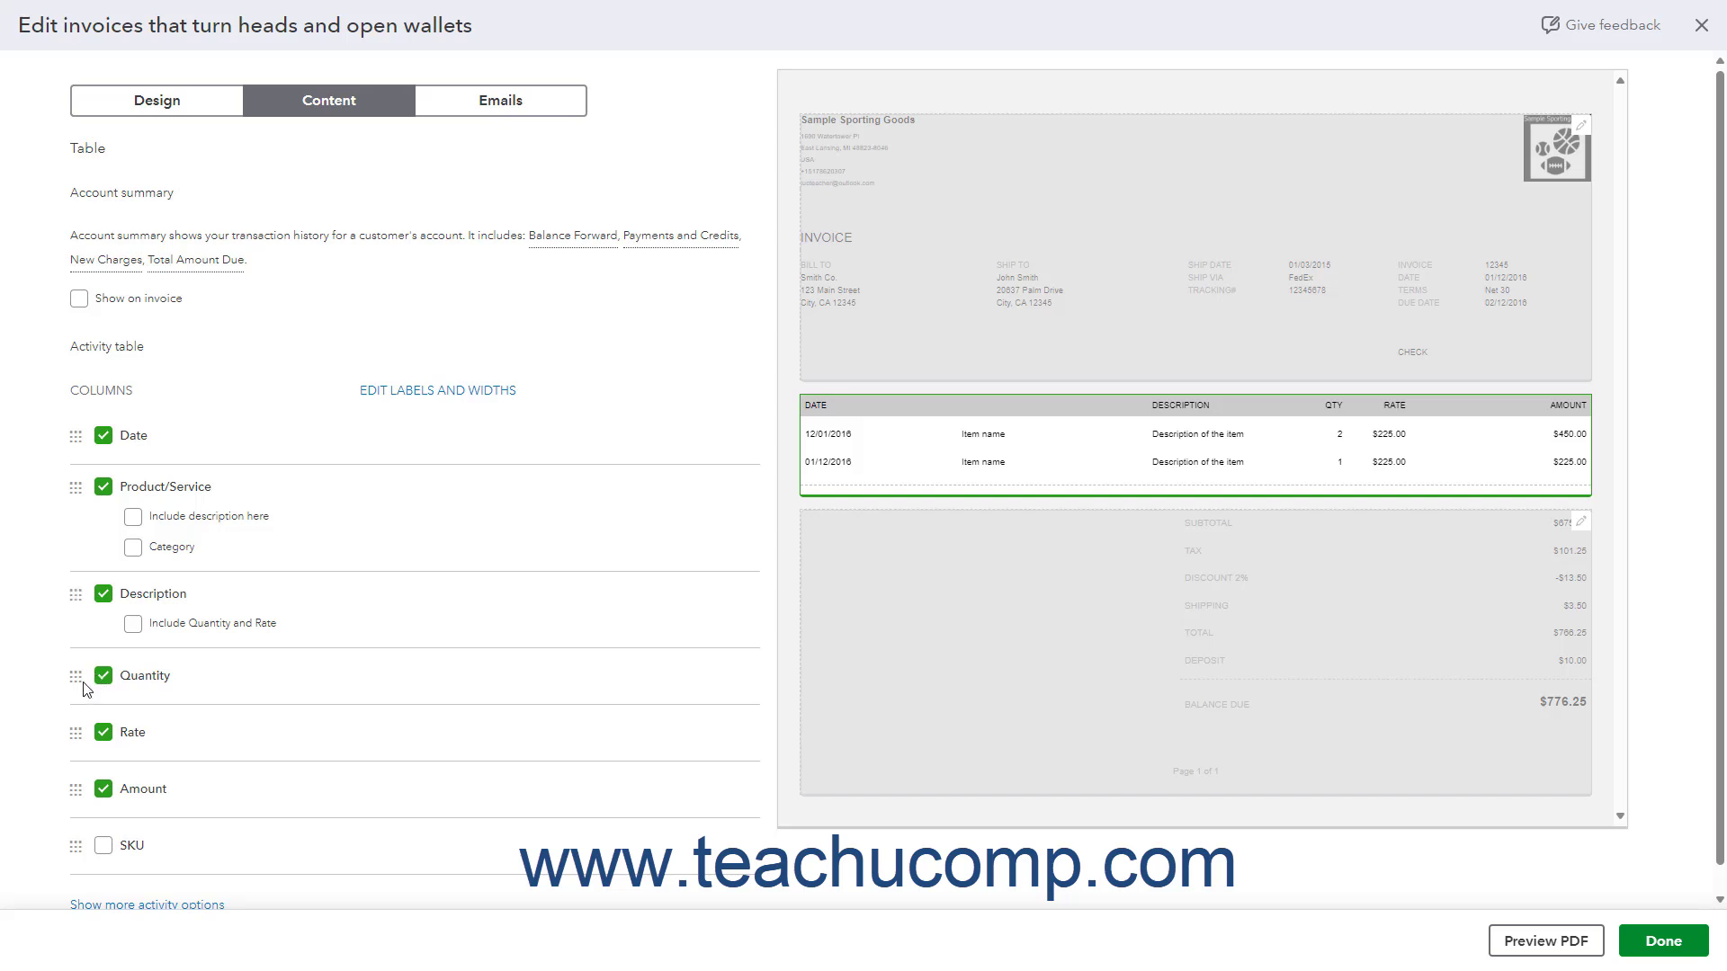
Move the Quantity column below Rate in the activity table's column order, and restore the original order.
drag(76, 676, 78, 735)
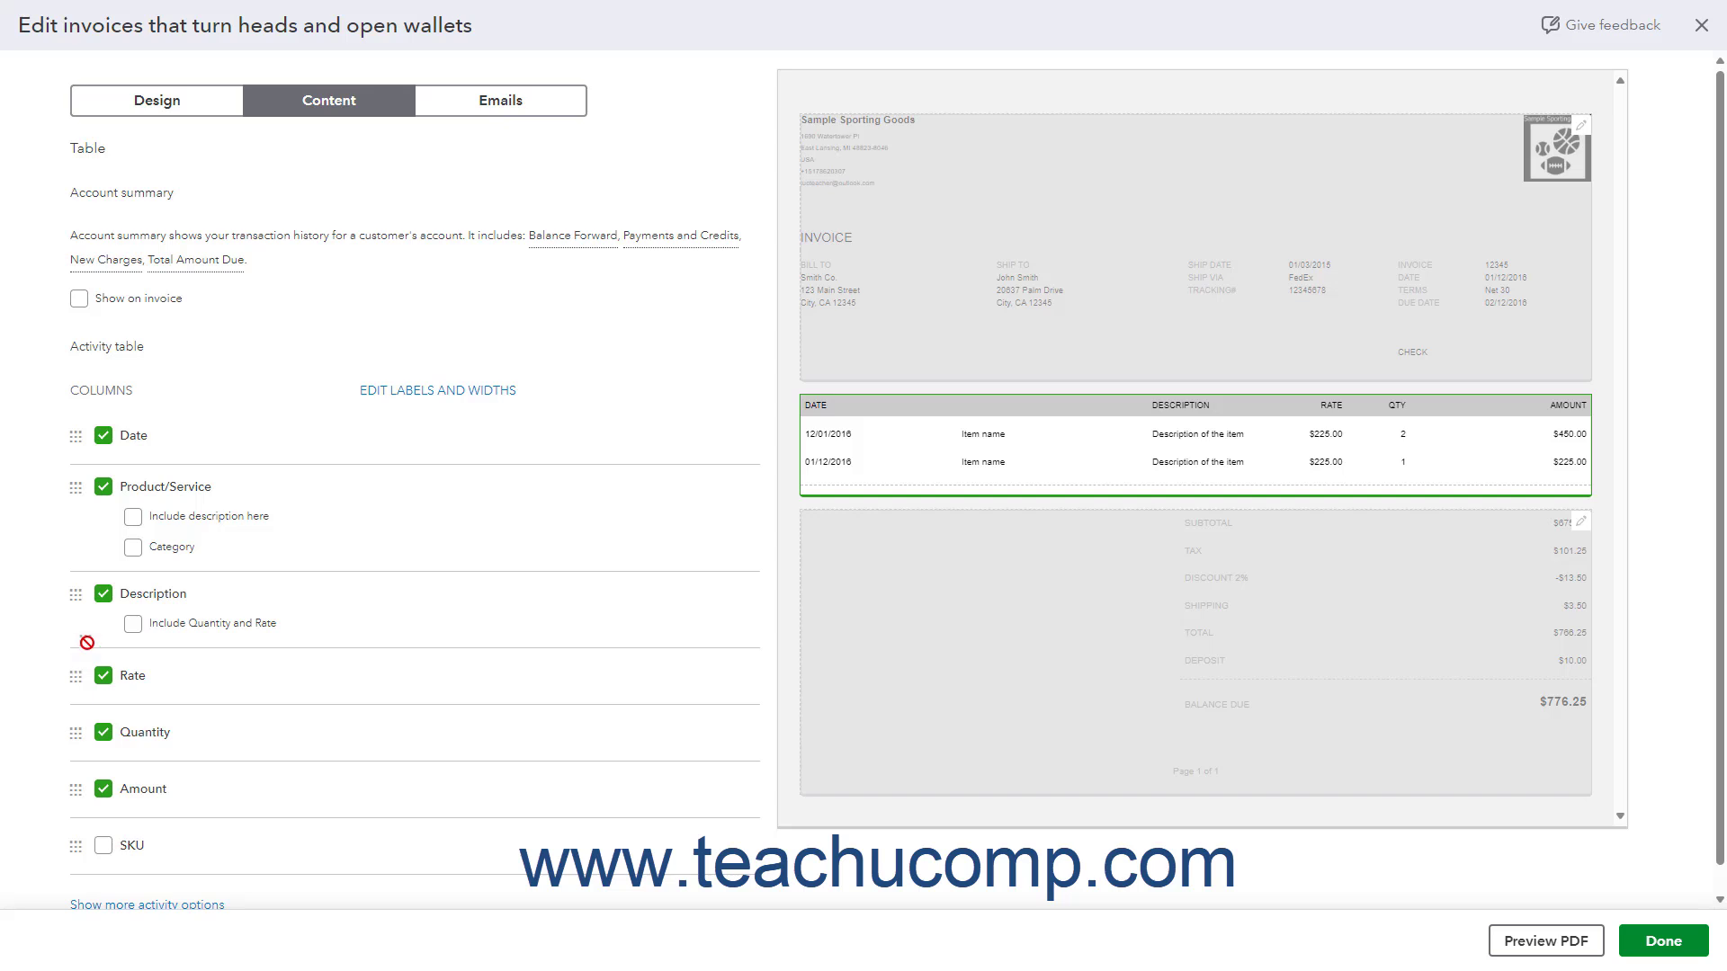
drag(79, 675, 77, 730)
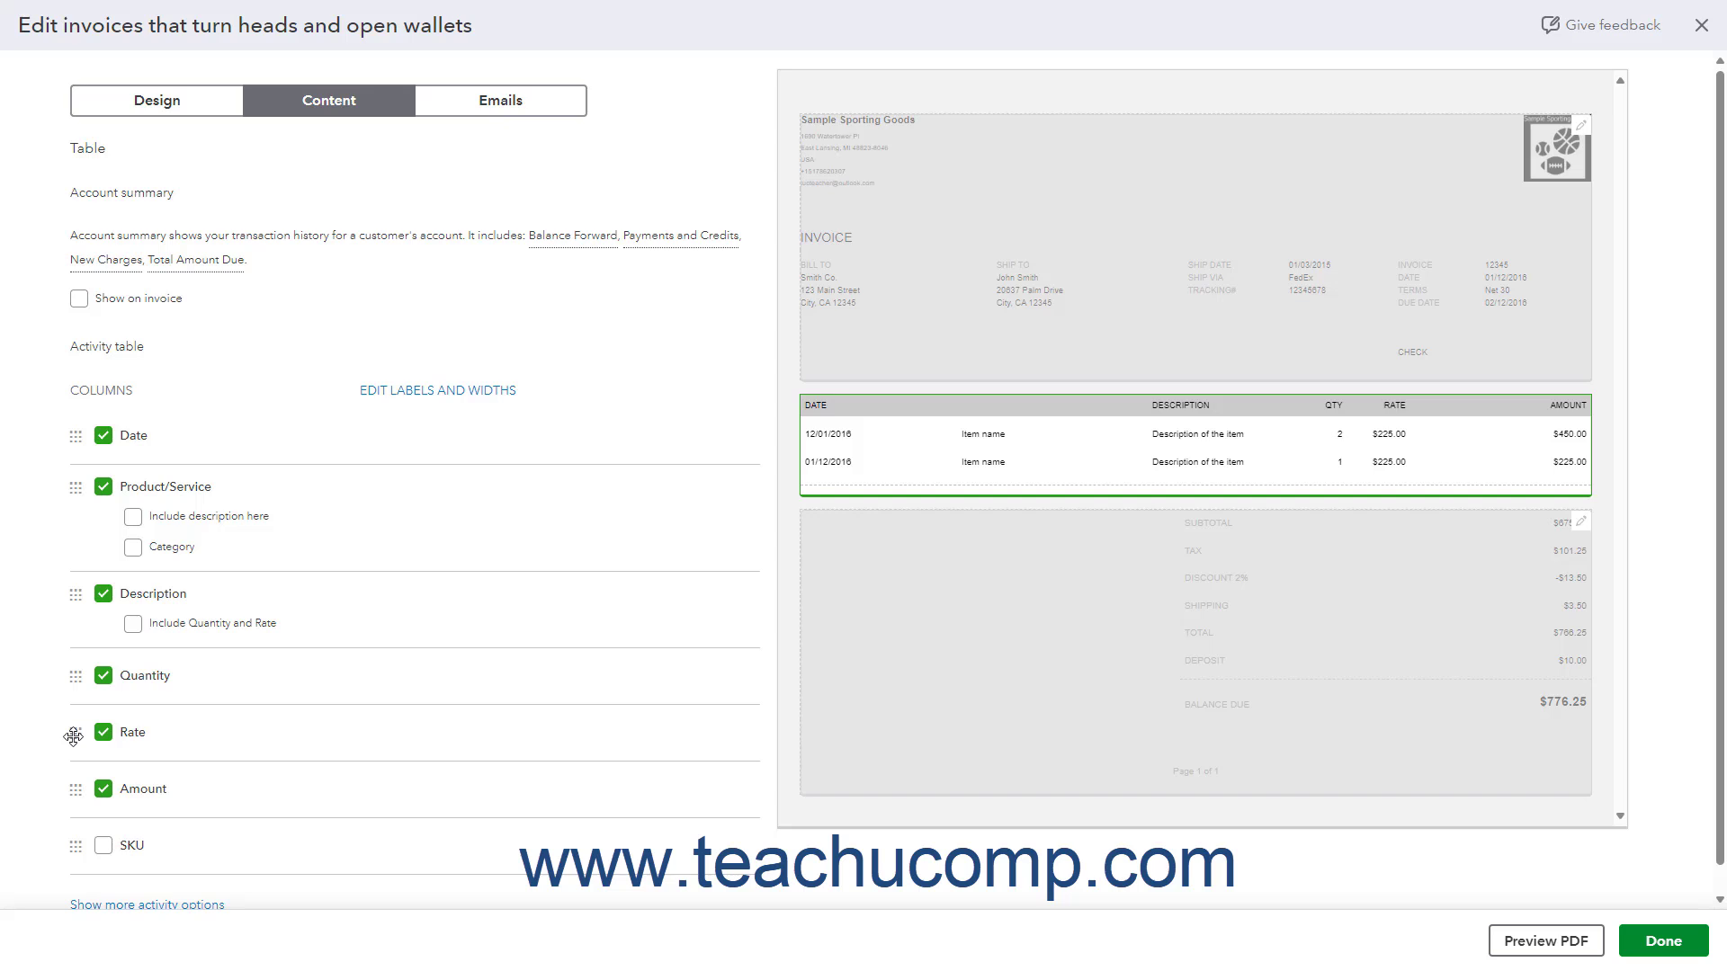
Relabel the activity table's Date column as "Service Date" and set its width to 15.
click(439, 392)
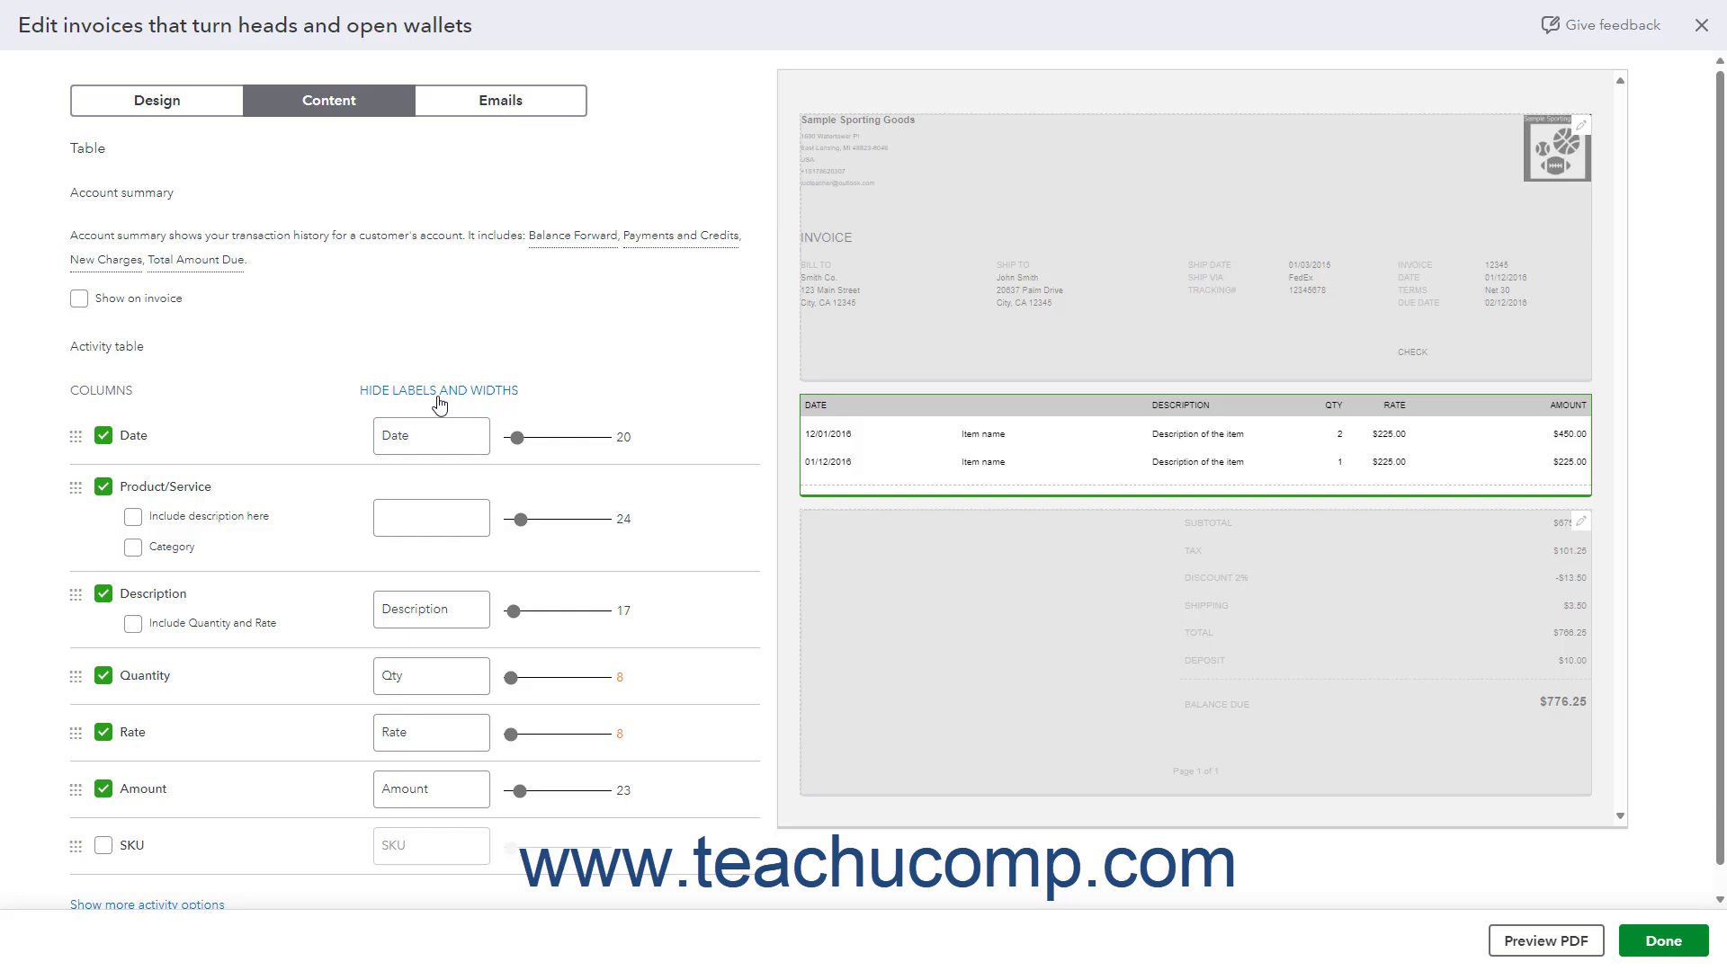
click(447, 435)
click(384, 438)
text(Service)
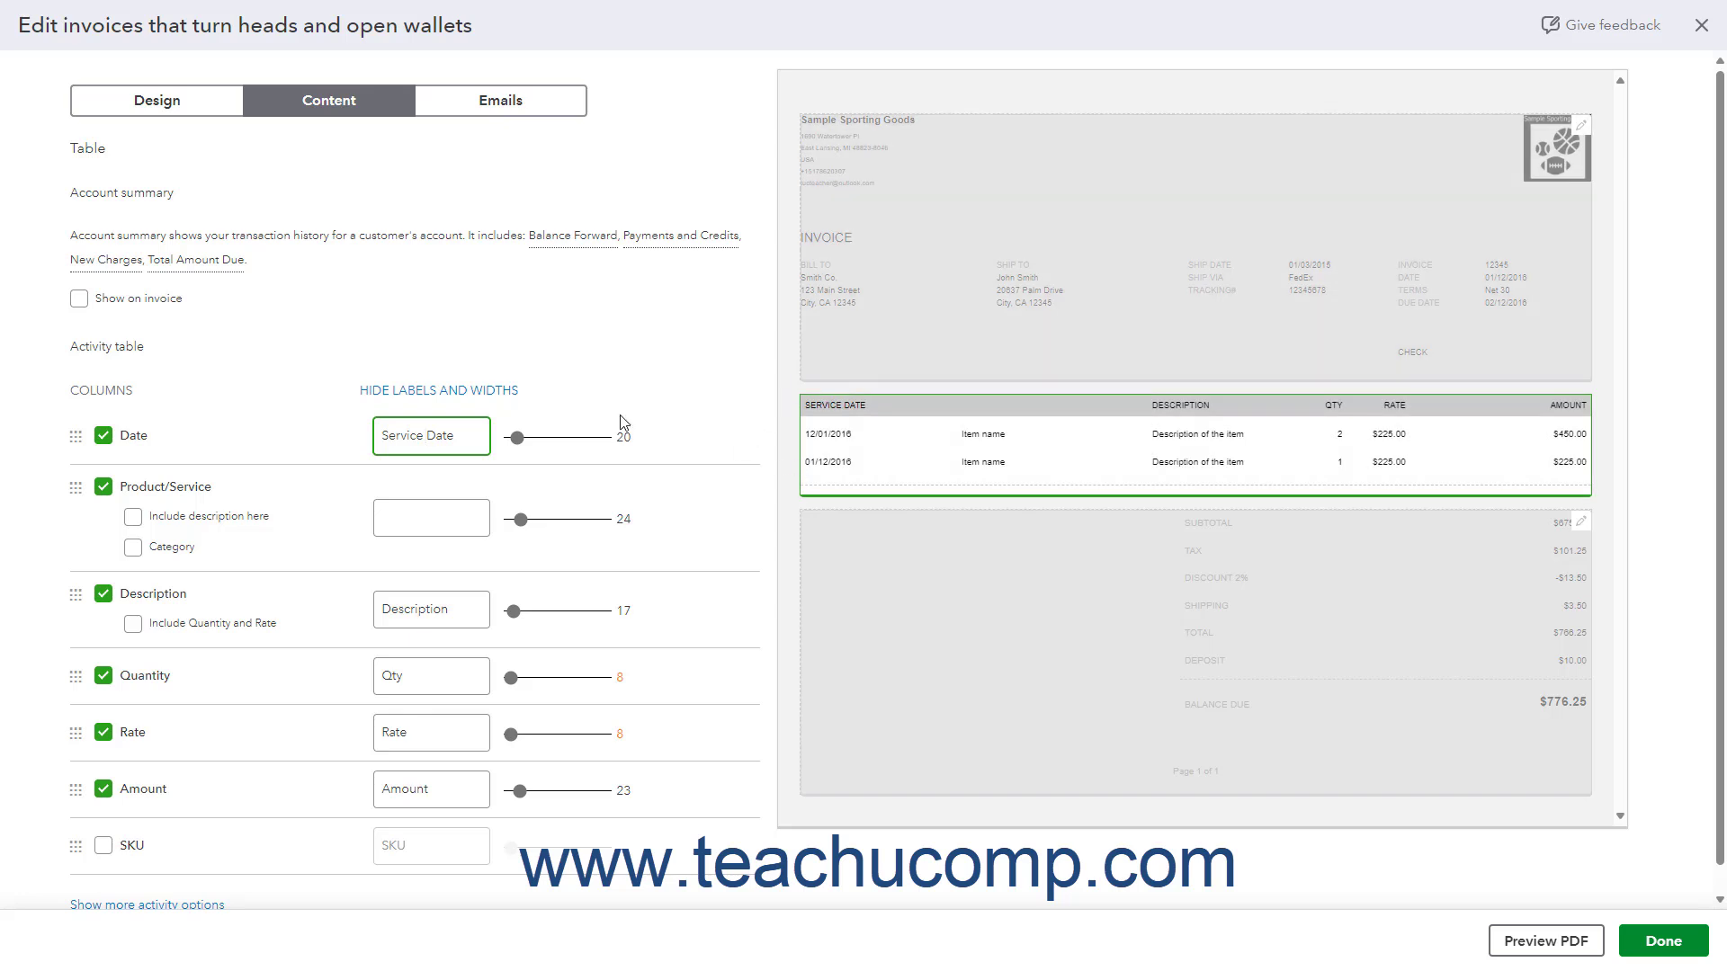
drag(521, 439, 515, 445)
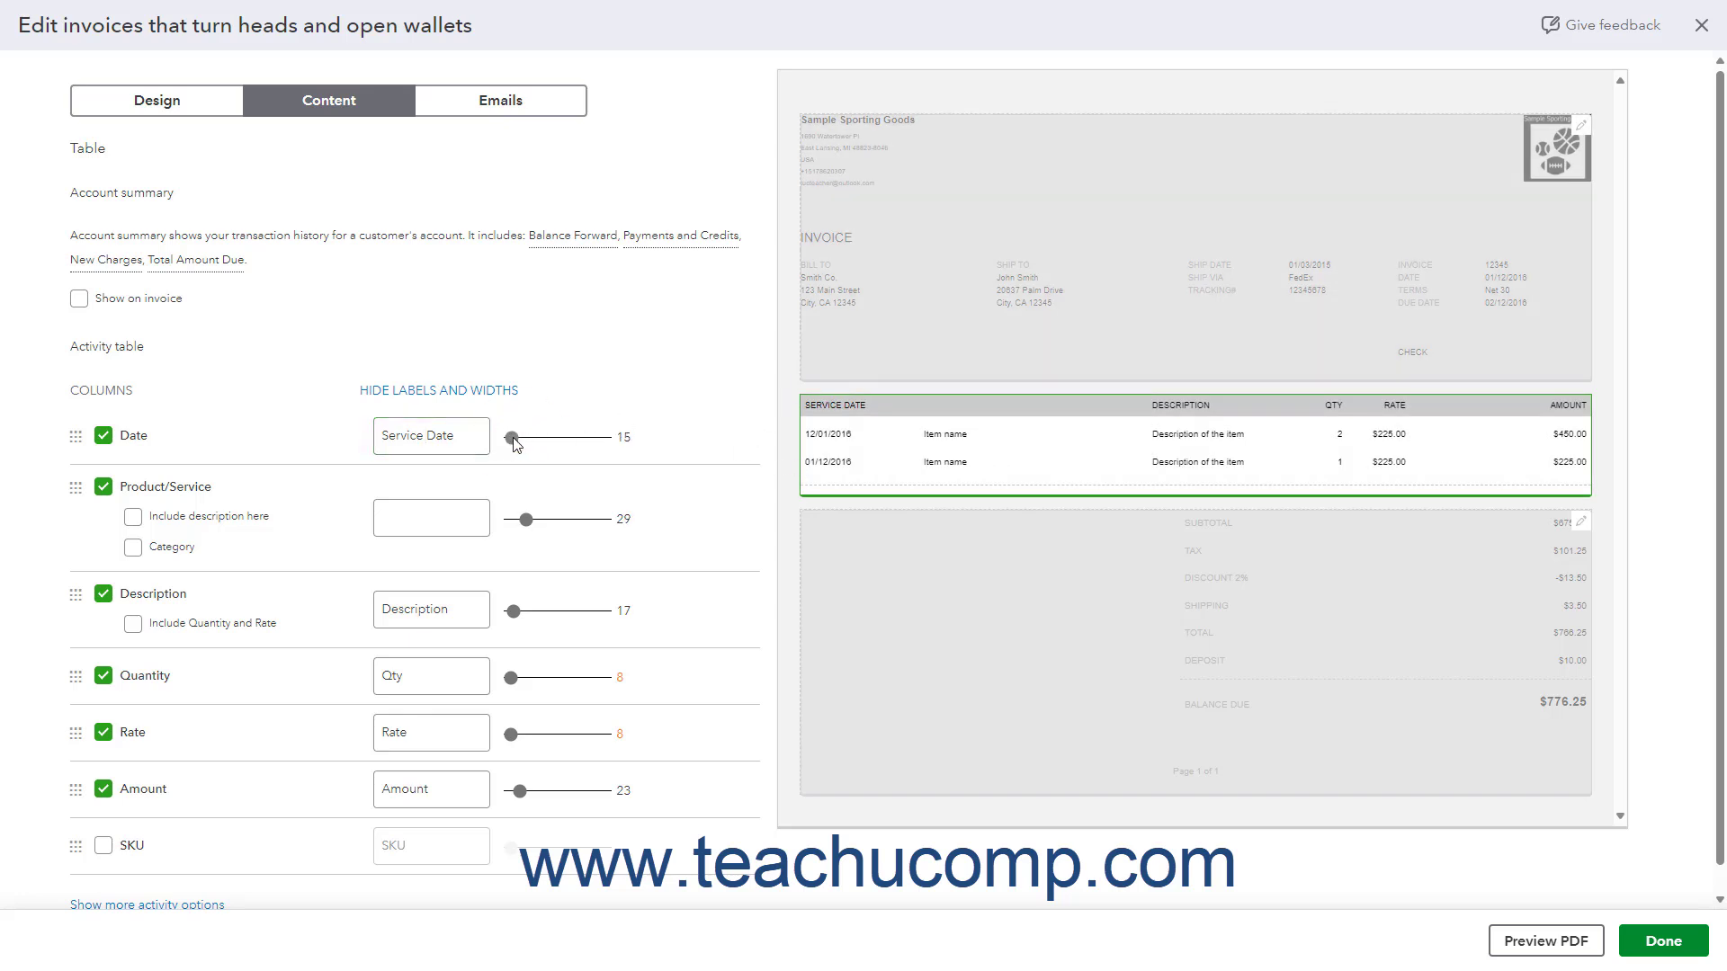
Expand the additional activity options below the table's column list.
scroll(515, 444, down, 1)
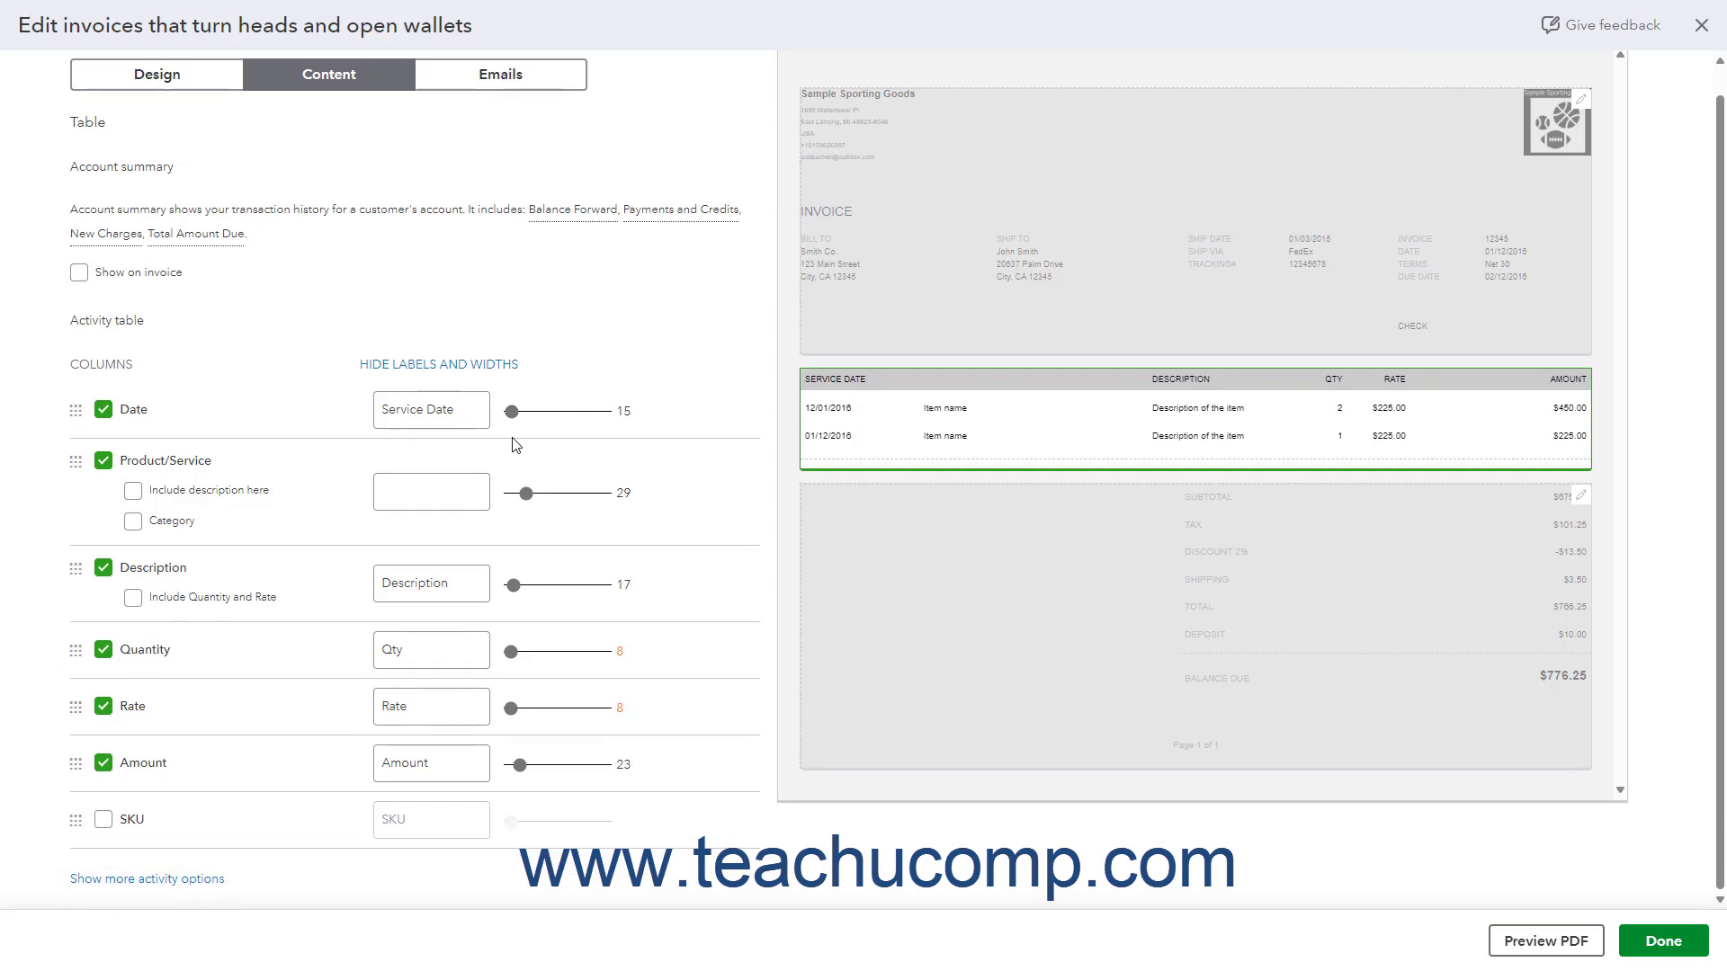
click(187, 887)
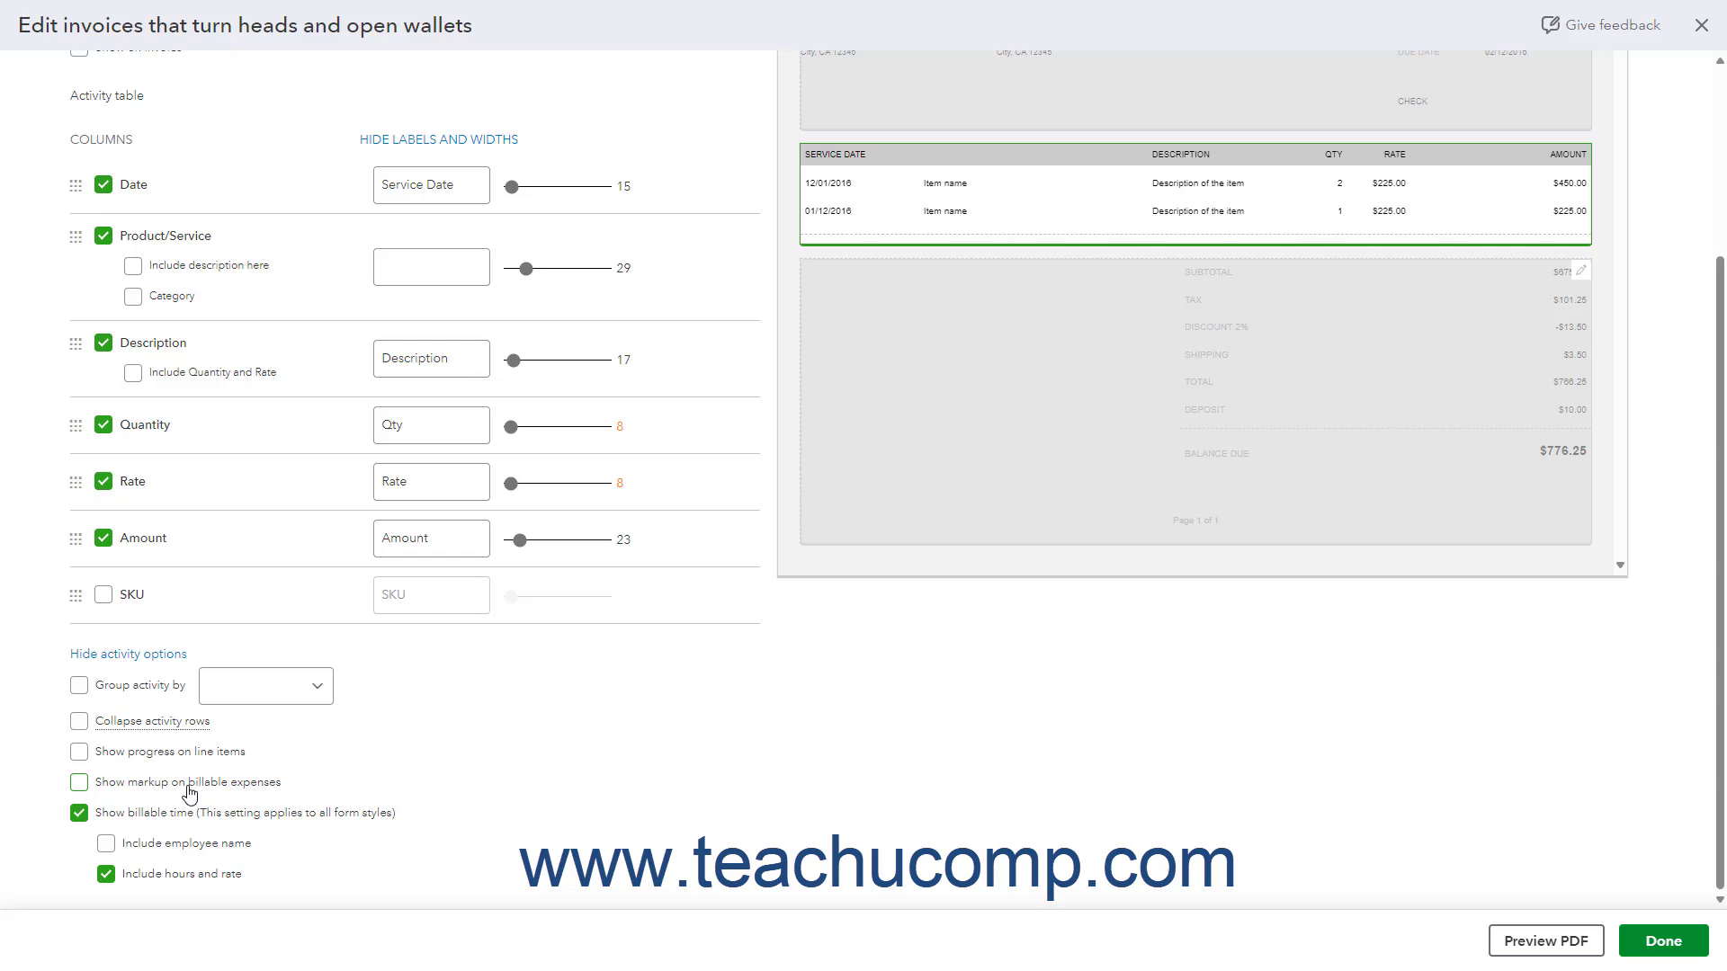
Try grouping the activity by Day with the Subtotal groups option, and turn the grouping off again.
mouse_move(153, 724)
click(78, 687)
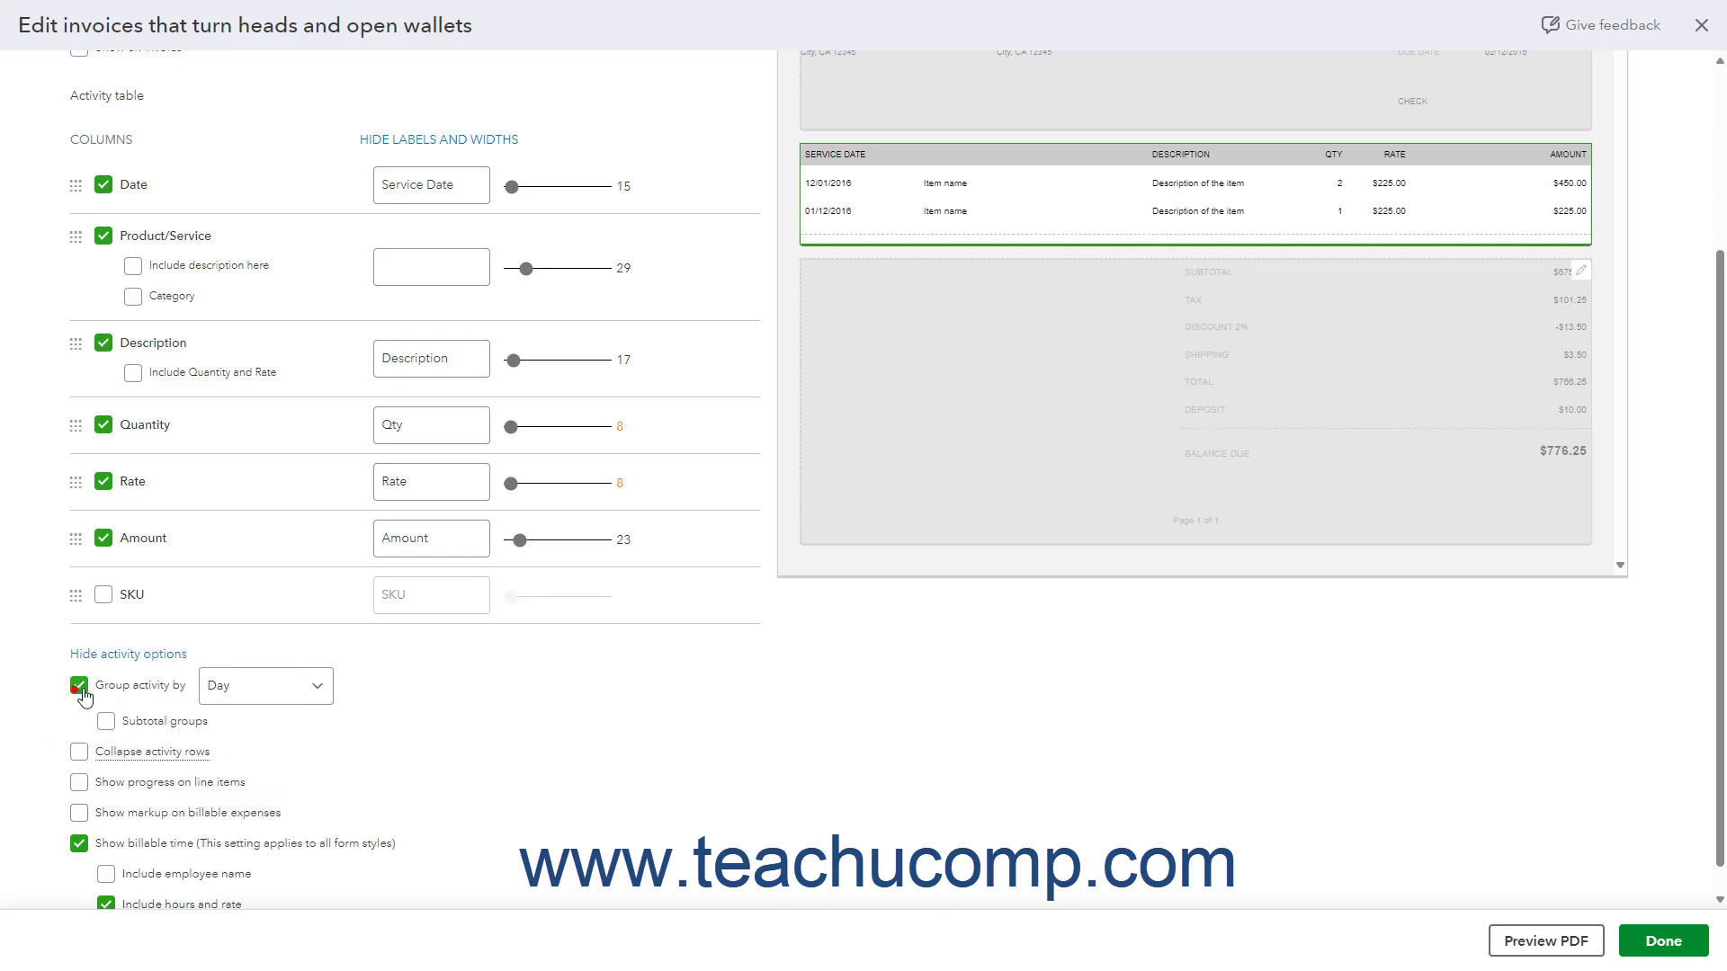
click(112, 728)
click(107, 722)
click(79, 686)
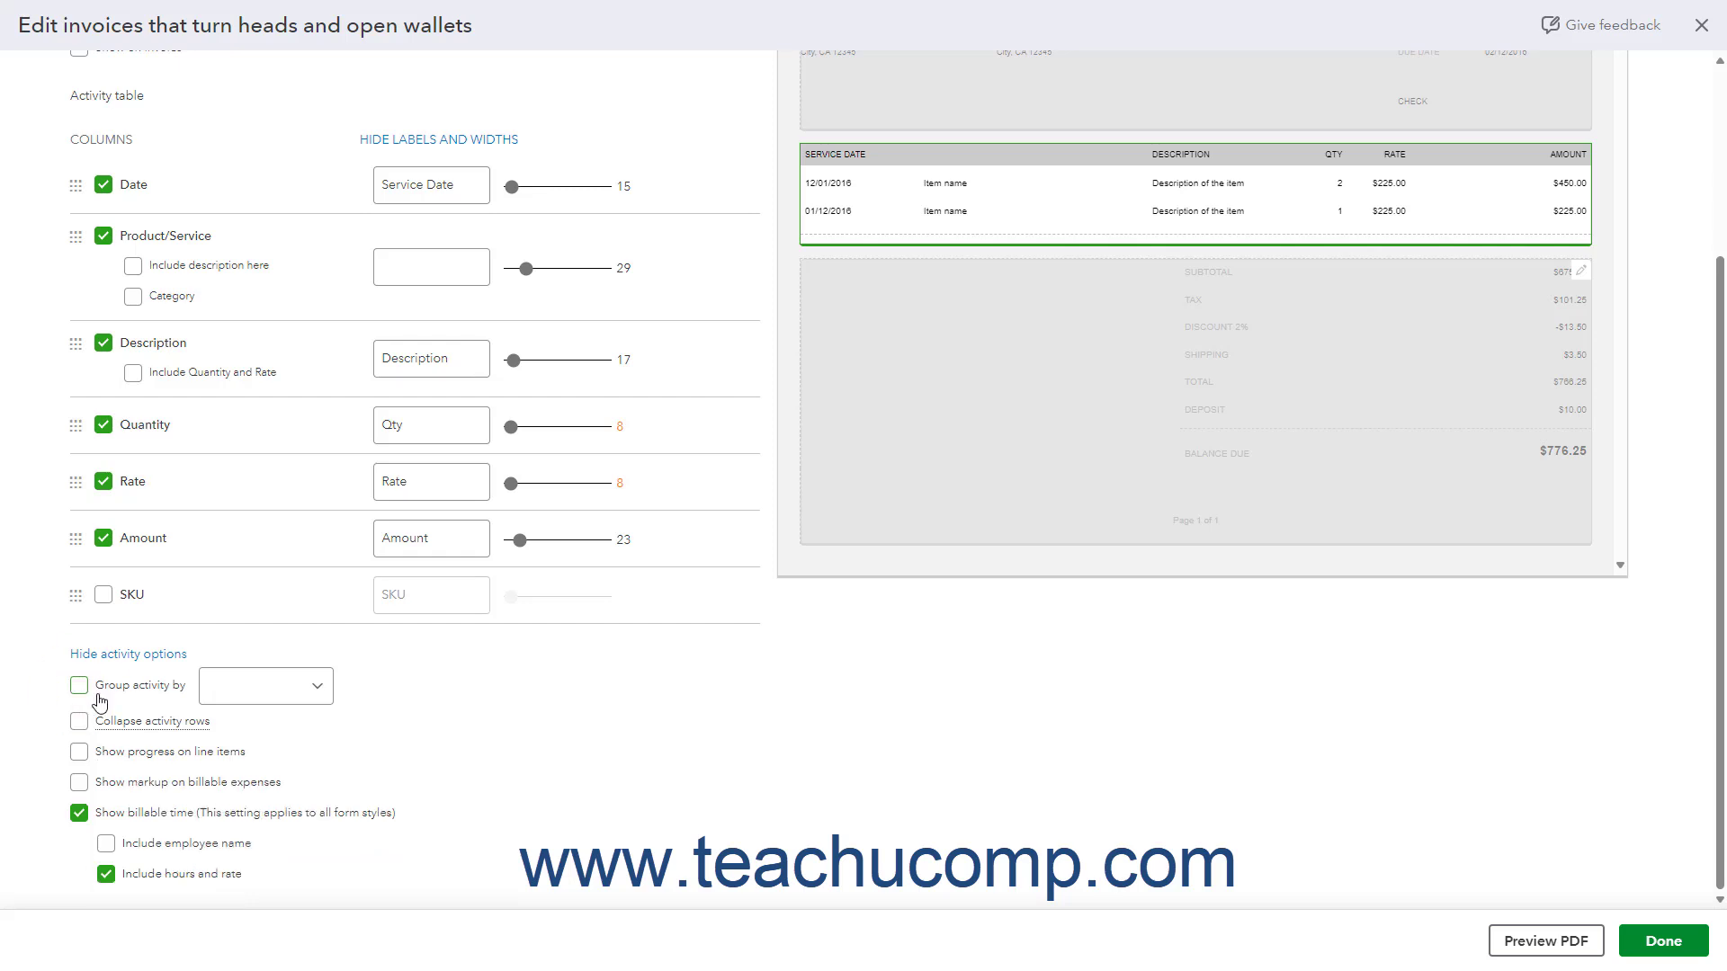
Try showing progress on the invoice's line items, and turn the option off again.
mouse_move(89, 730)
click(78, 762)
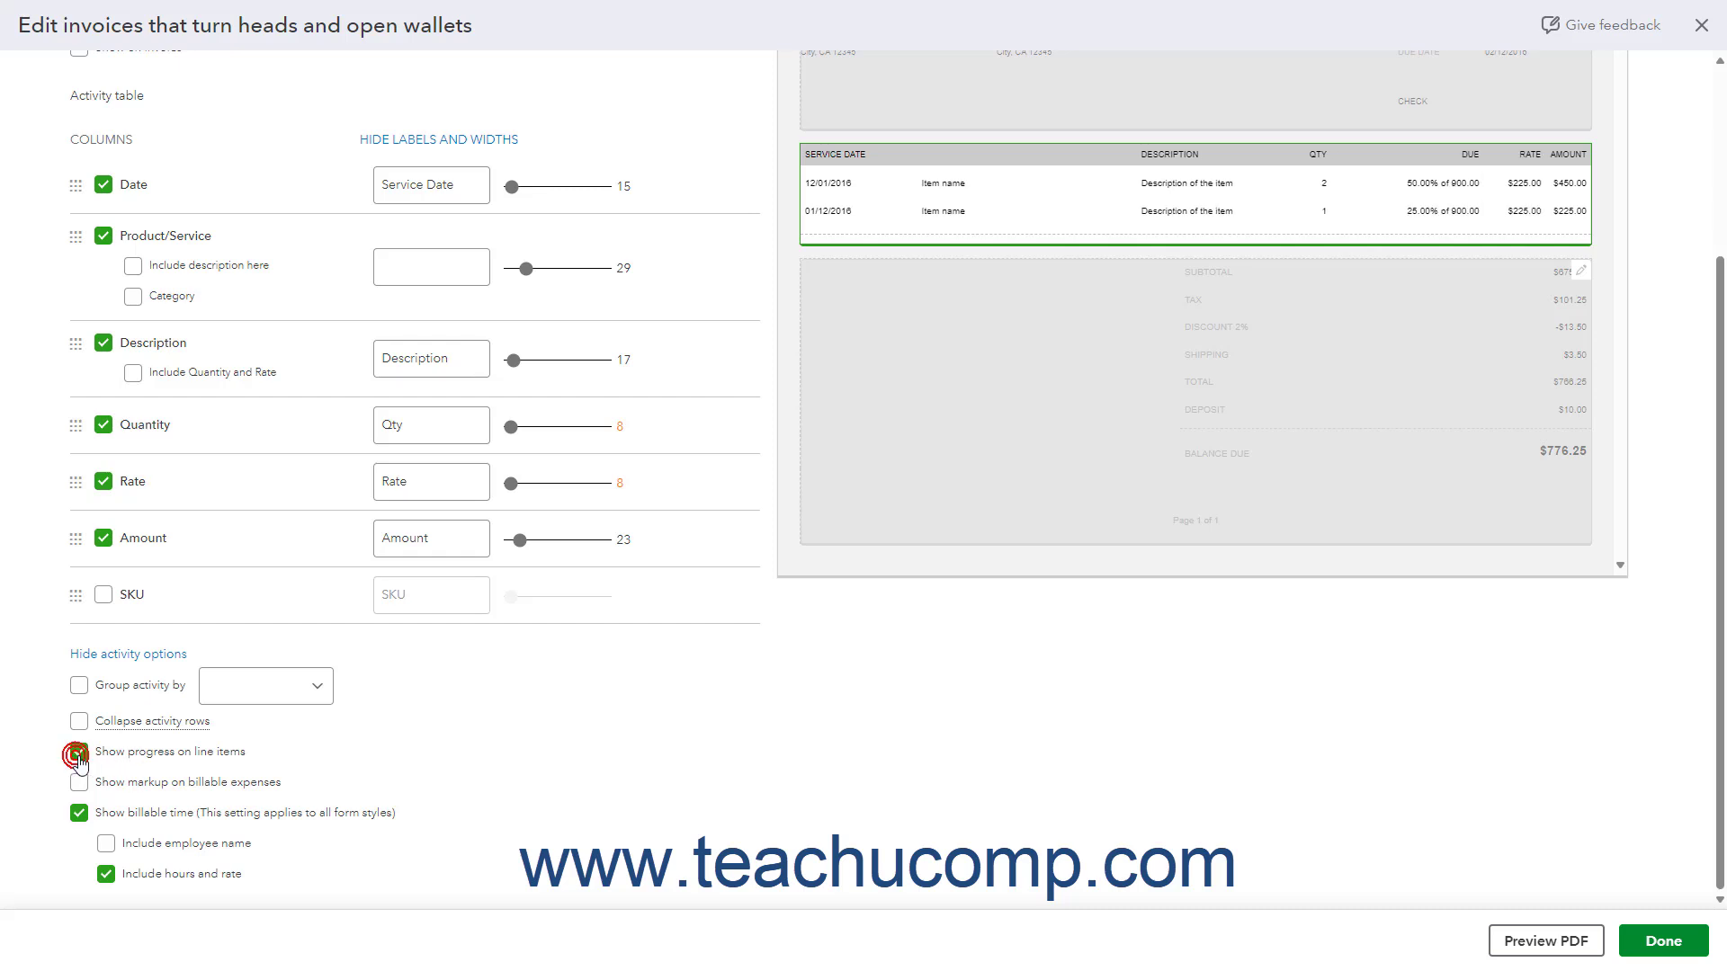
click(79, 762)
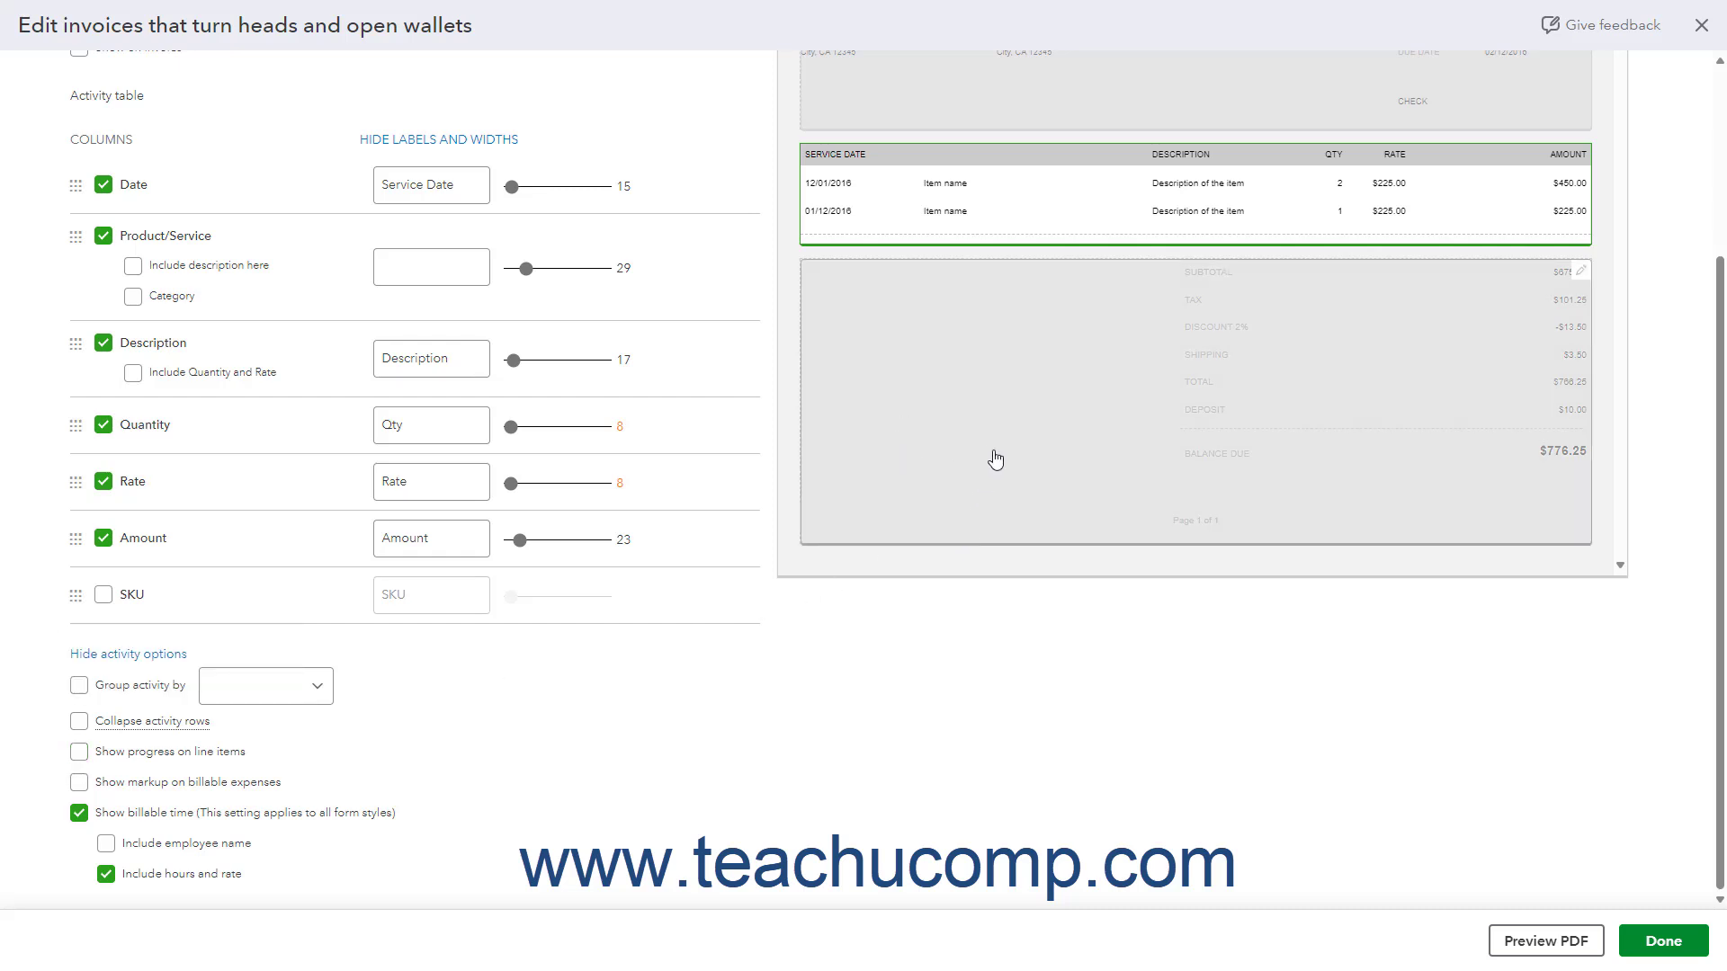
Open the invoice's footer section and examine the customer message box, its font size choices and the footer text box.
click(935, 420)
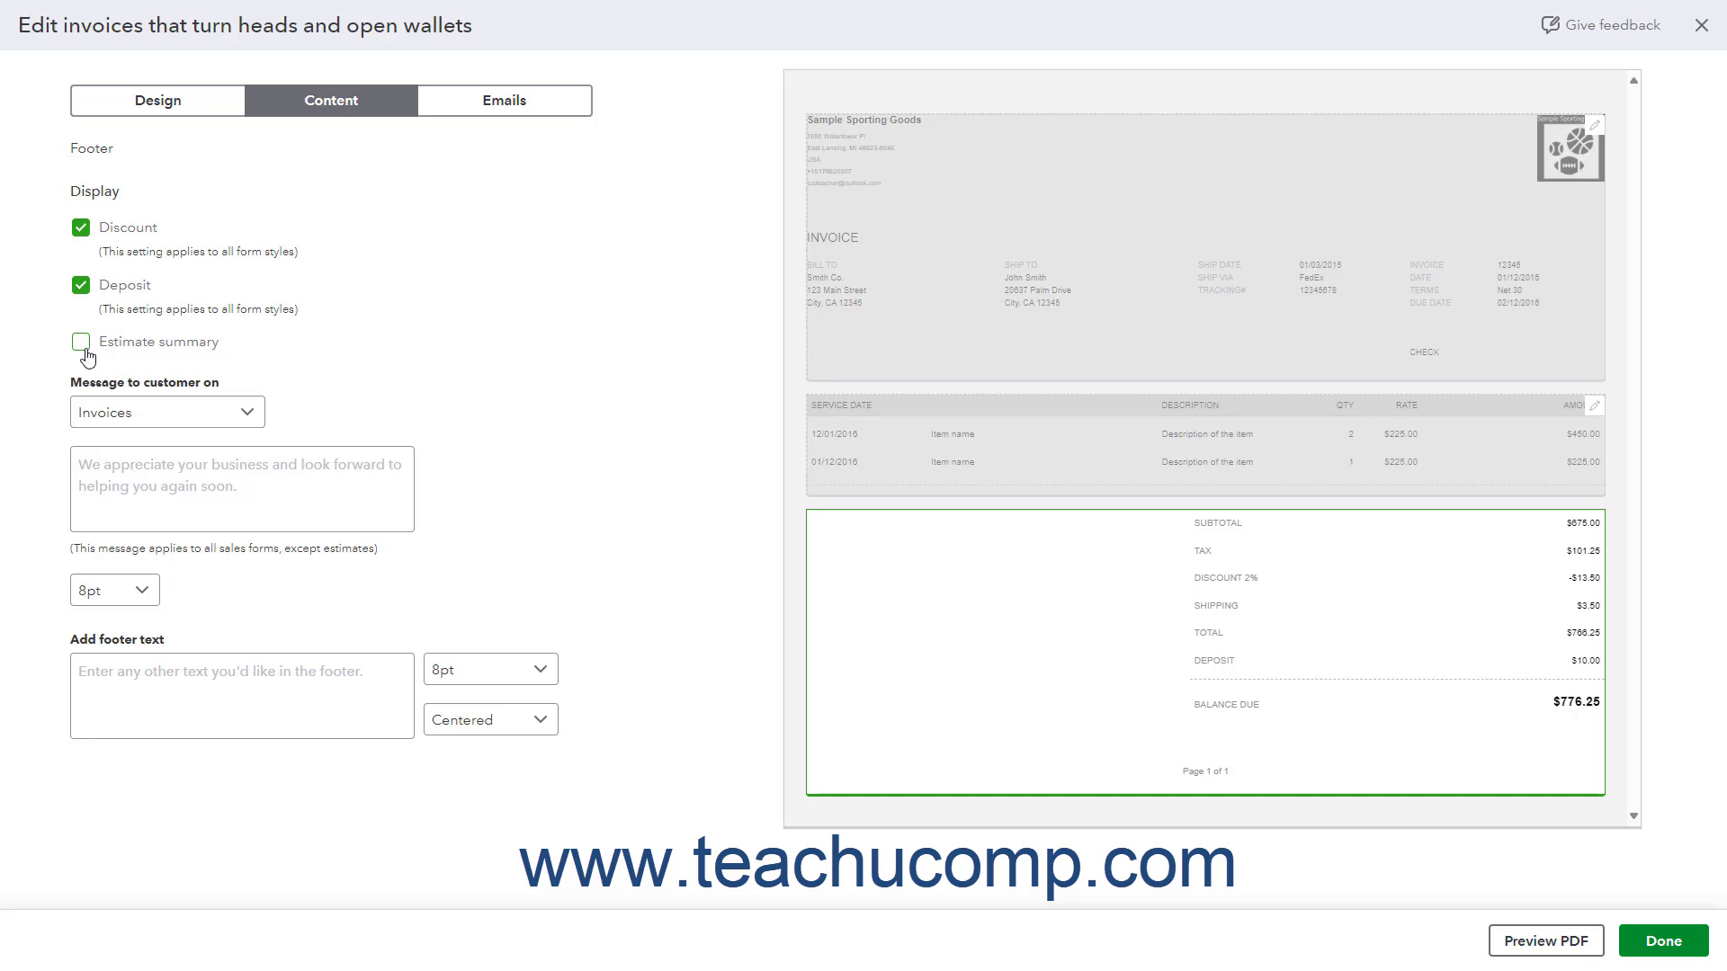
click(114, 470)
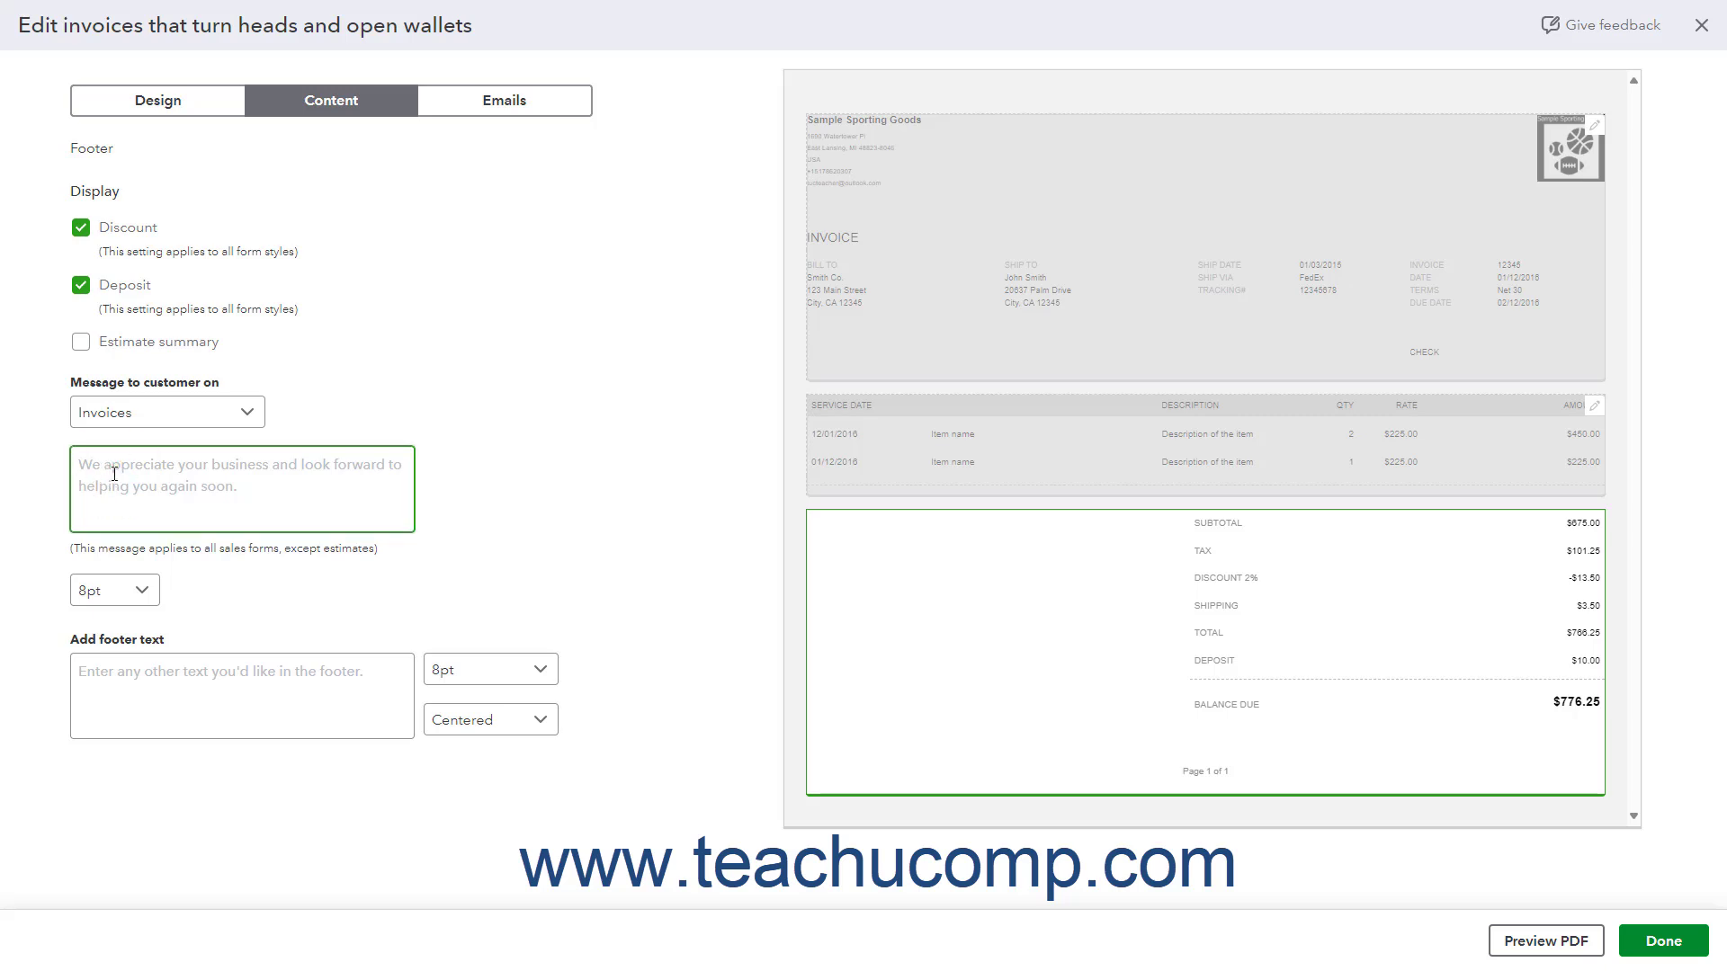
click(144, 594)
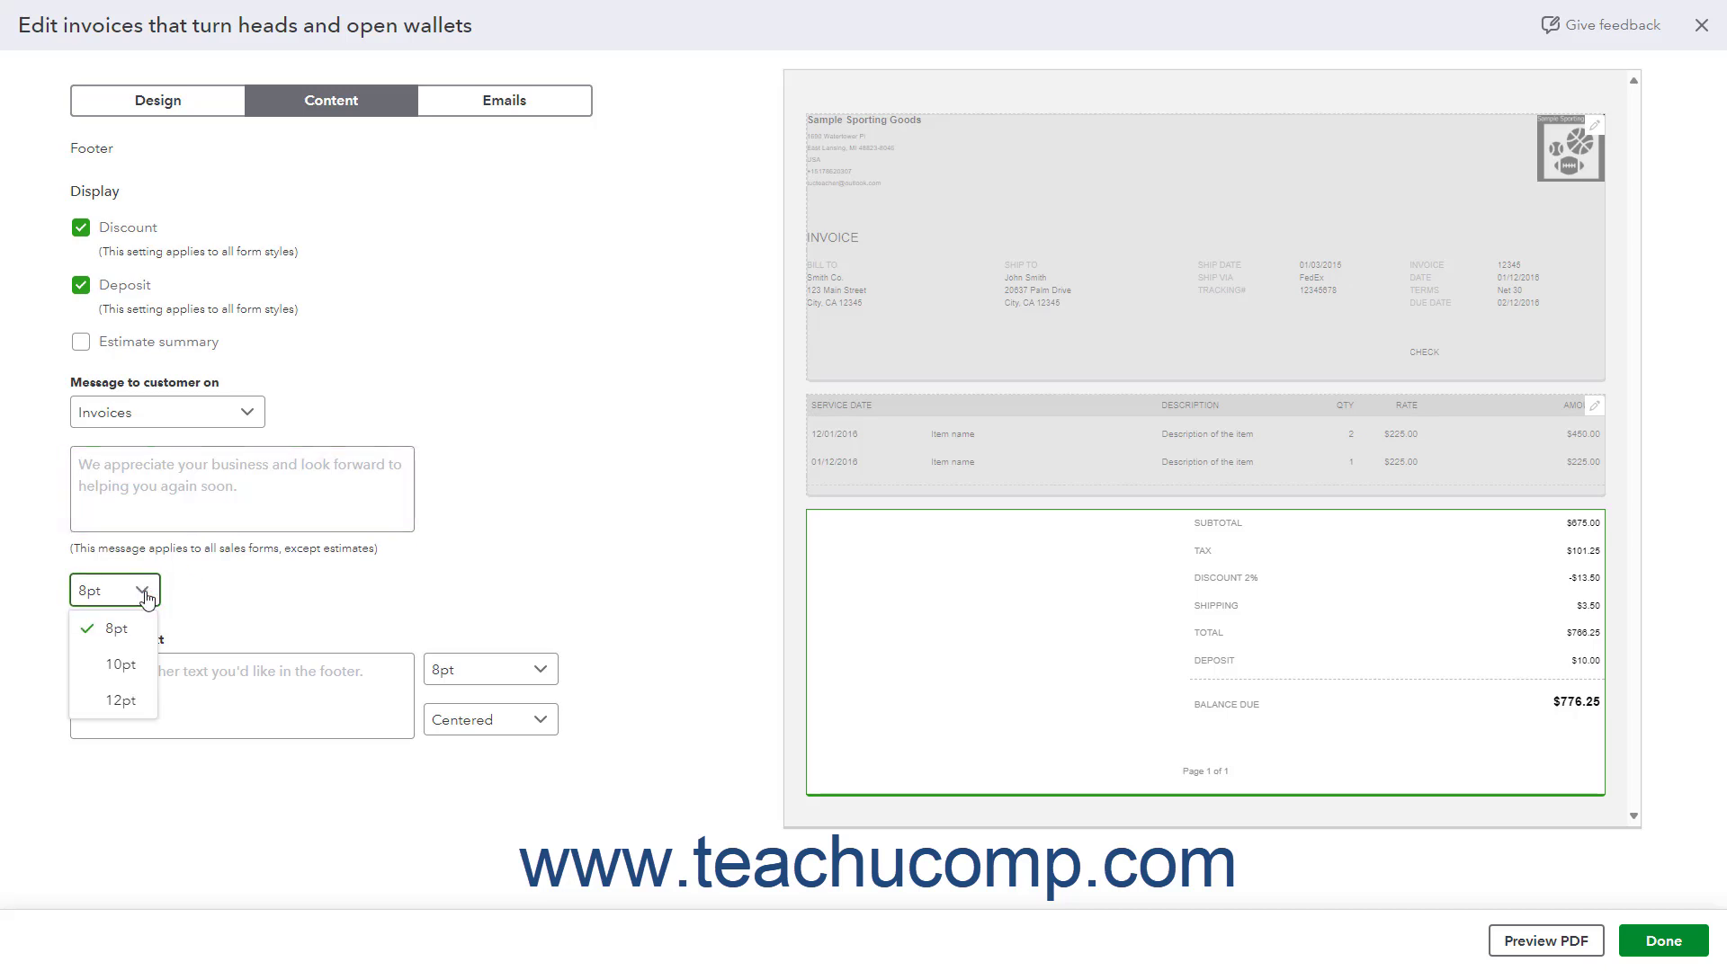
click(144, 593)
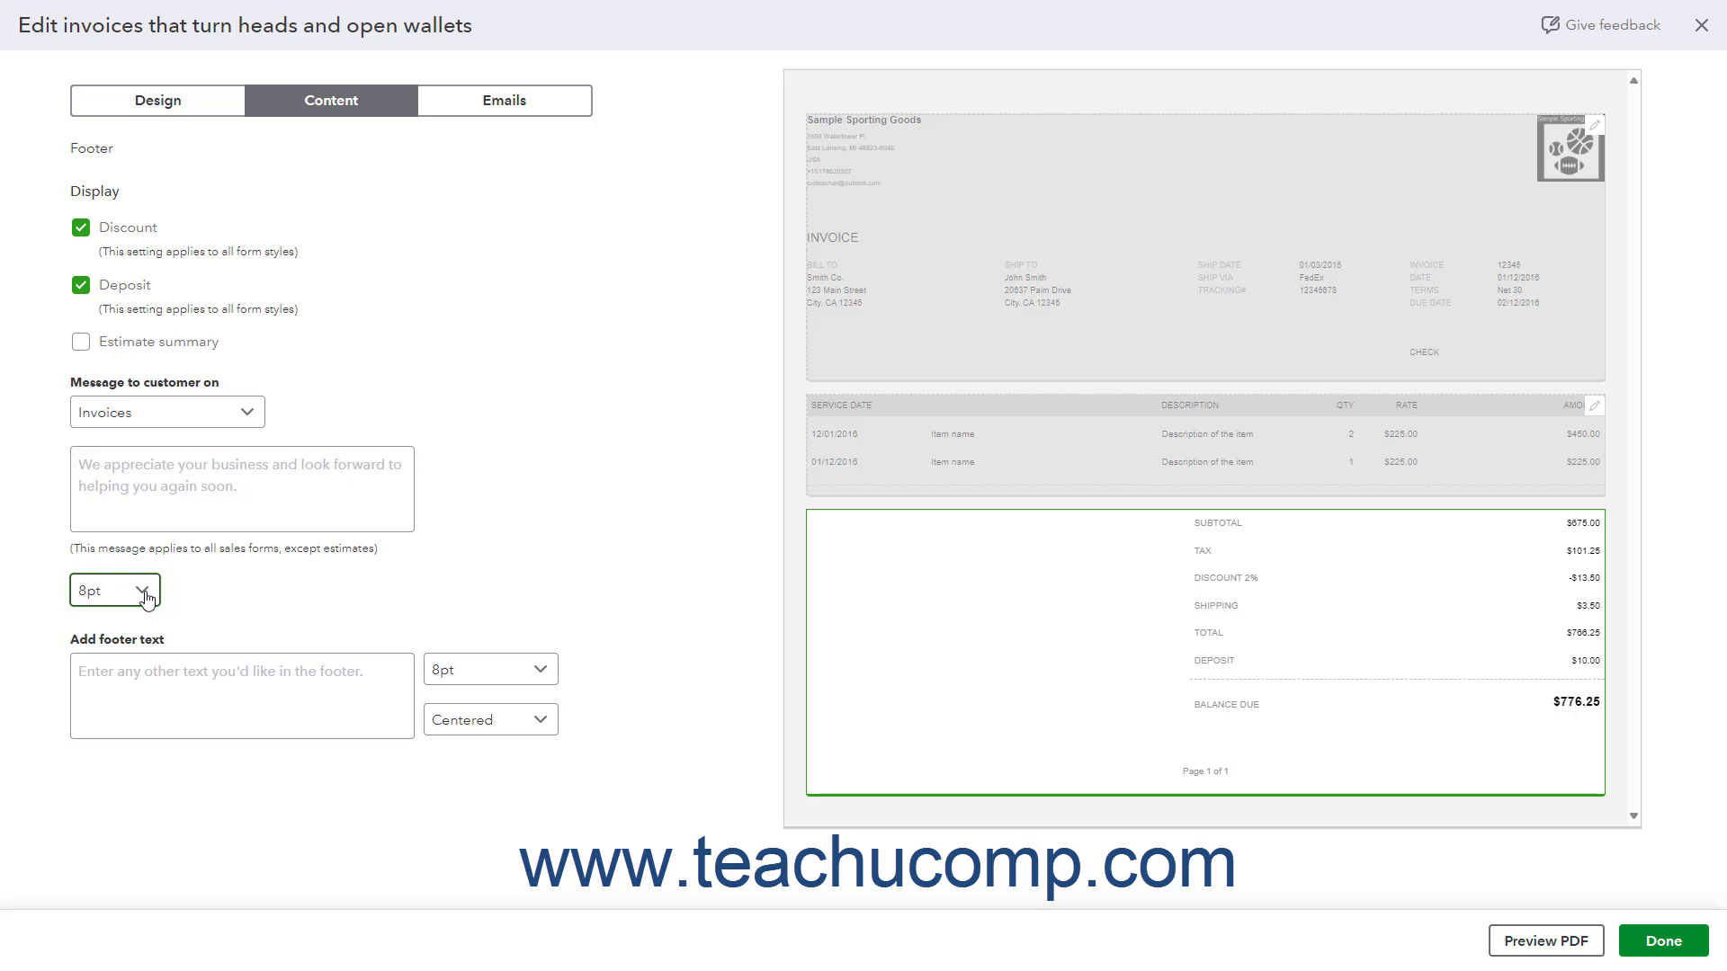
click(179, 675)
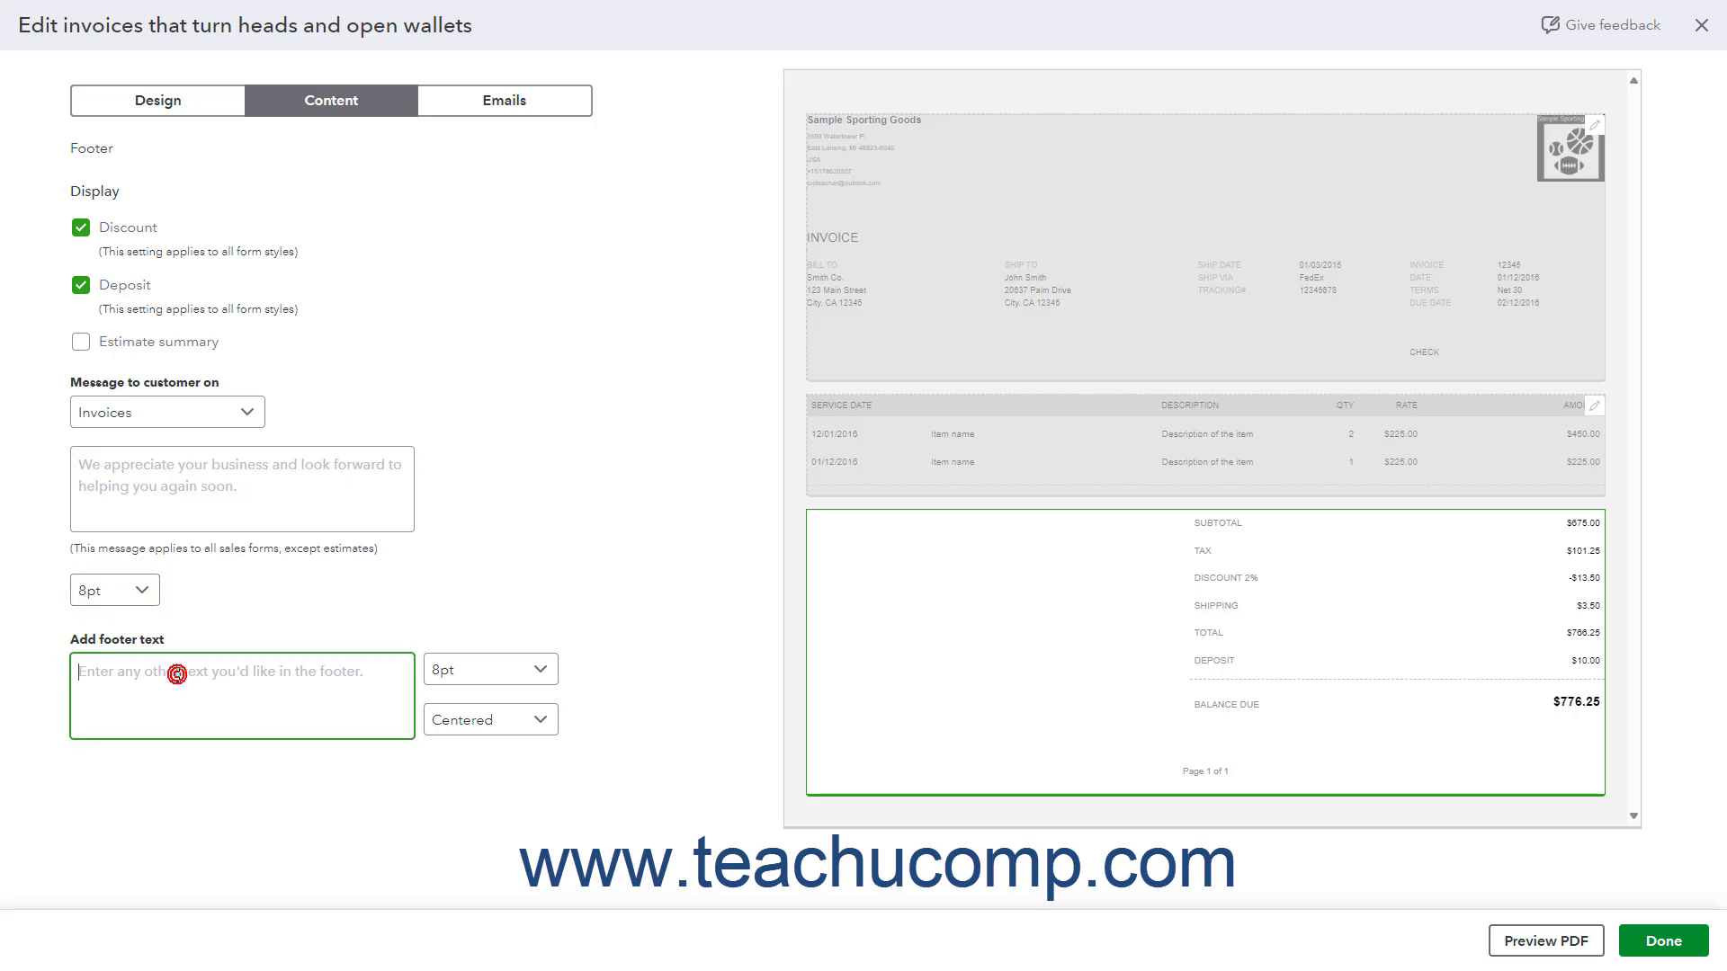